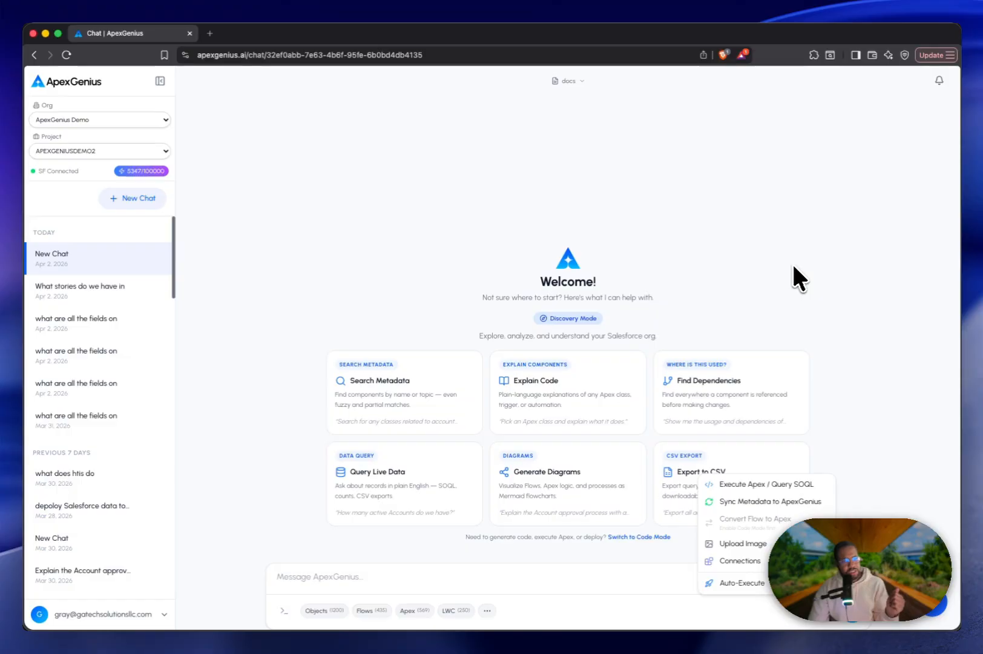
Go from the chat's integration connections to the dashboard to connect an integration.
click(794, 266)
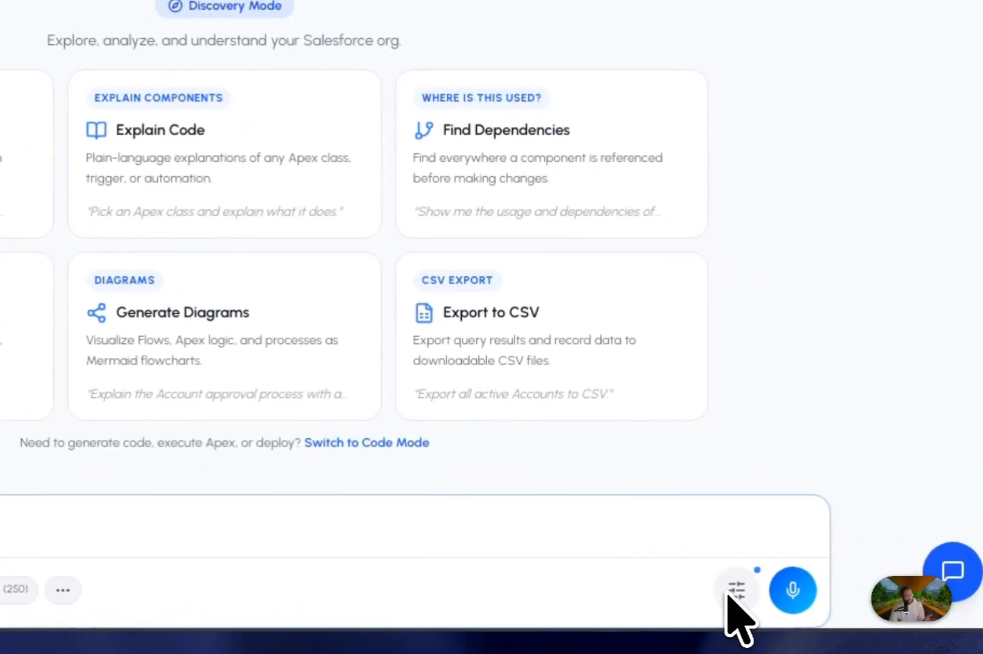
click(730, 596)
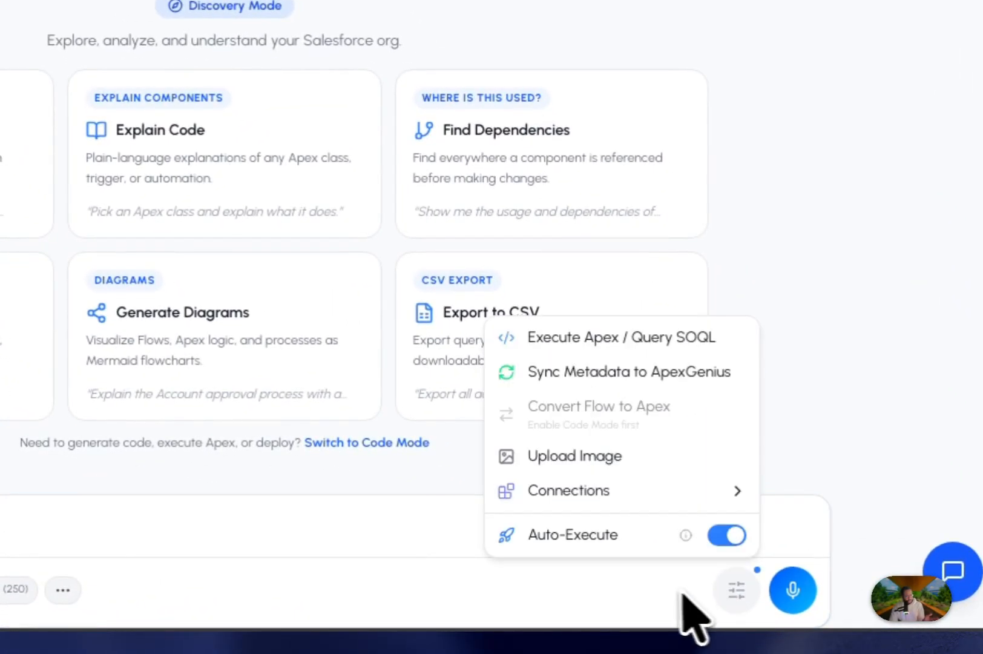
mouse_move(576, 501)
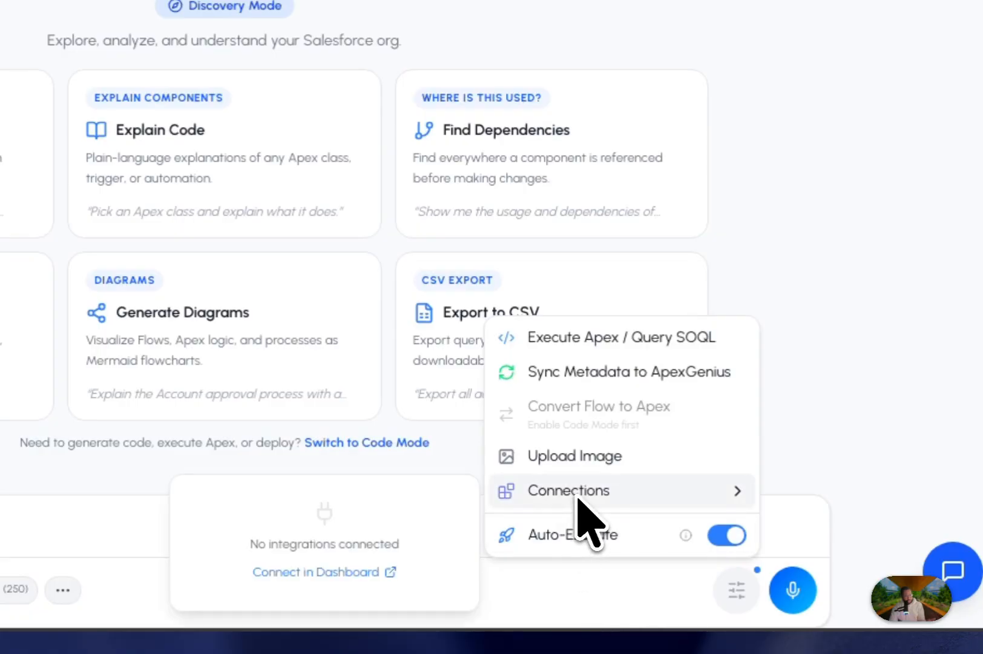
click(354, 571)
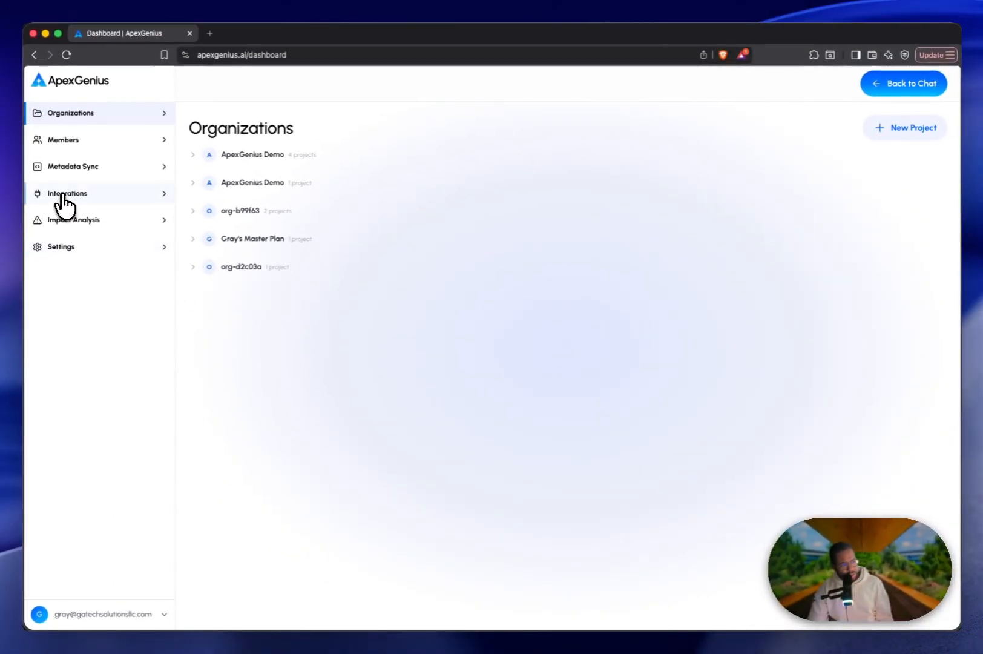
Connect Jira Cloud by granting ApexGenius access to the Atlassian account, and check its status among the integrations.
click(63, 195)
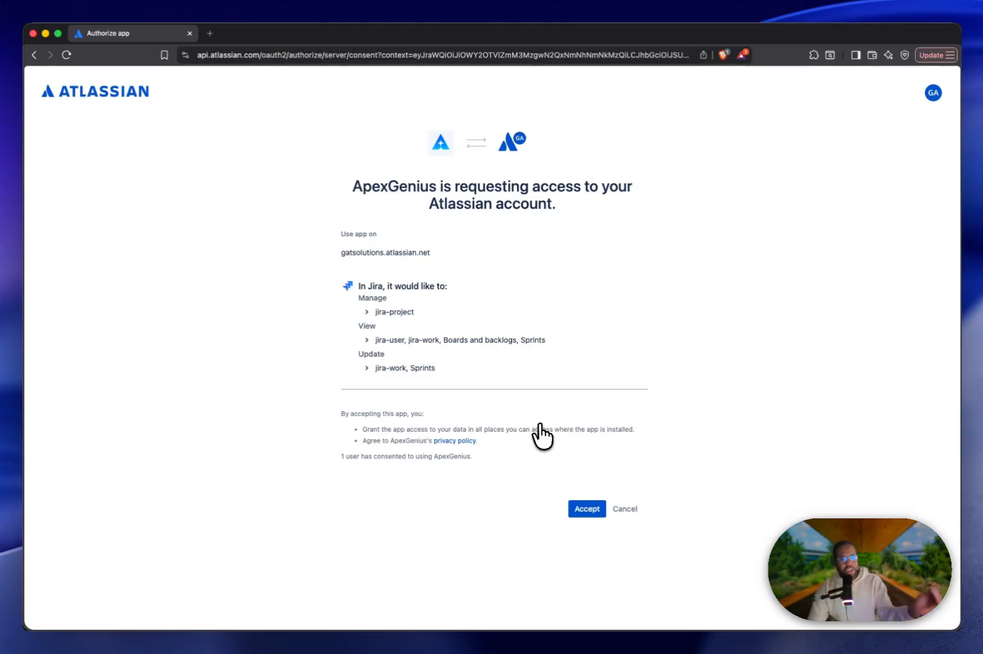
click(585, 508)
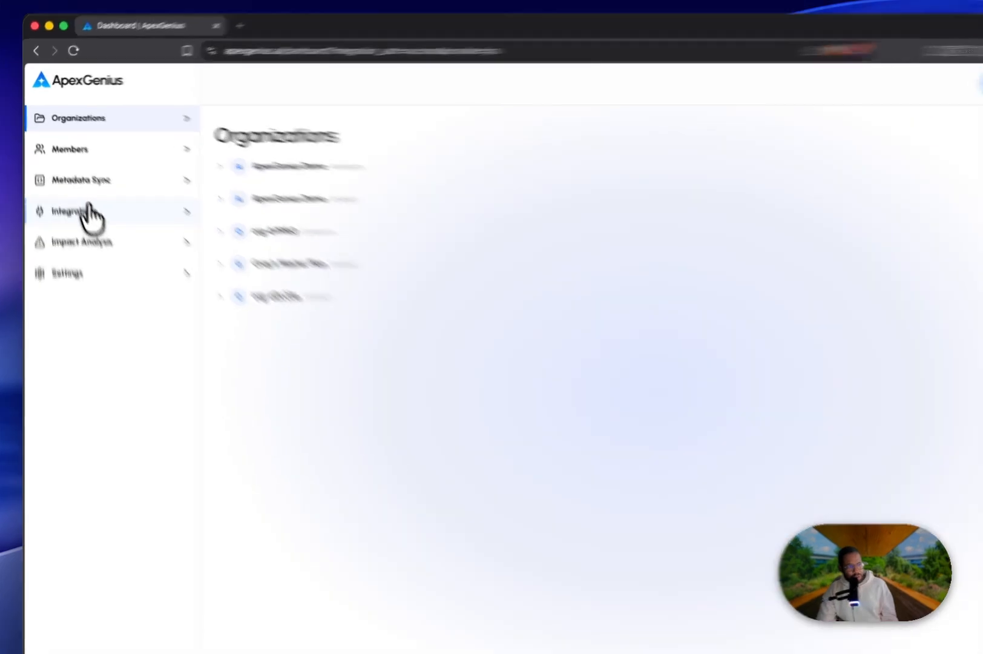
click(91, 213)
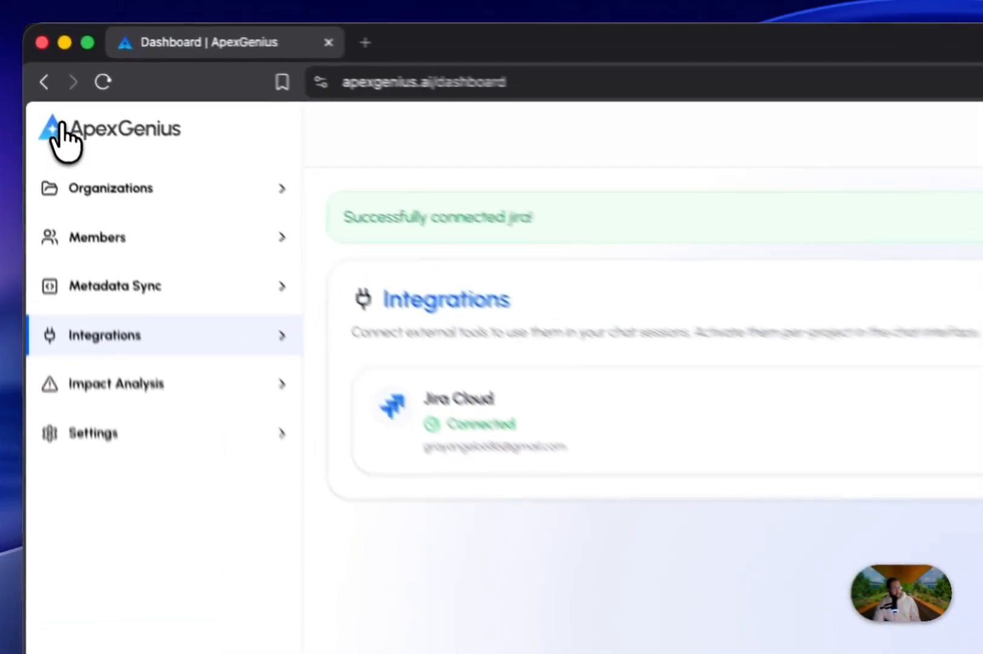
Return to the chat and switch the project to APEXGENIUSDEMO2.
click(38, 83)
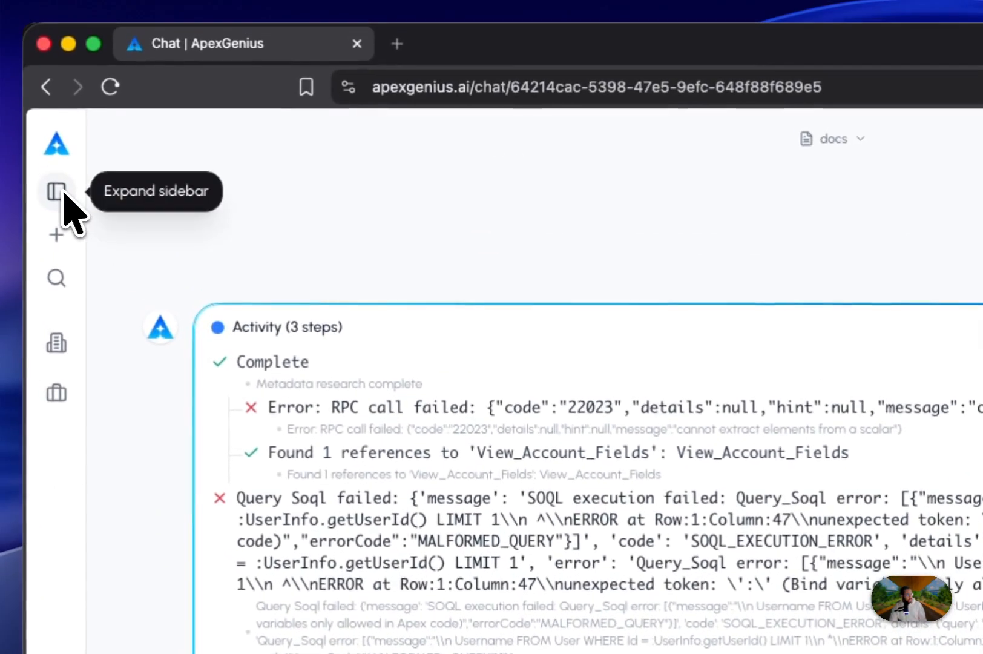
click(9, 41)
click(171, 279)
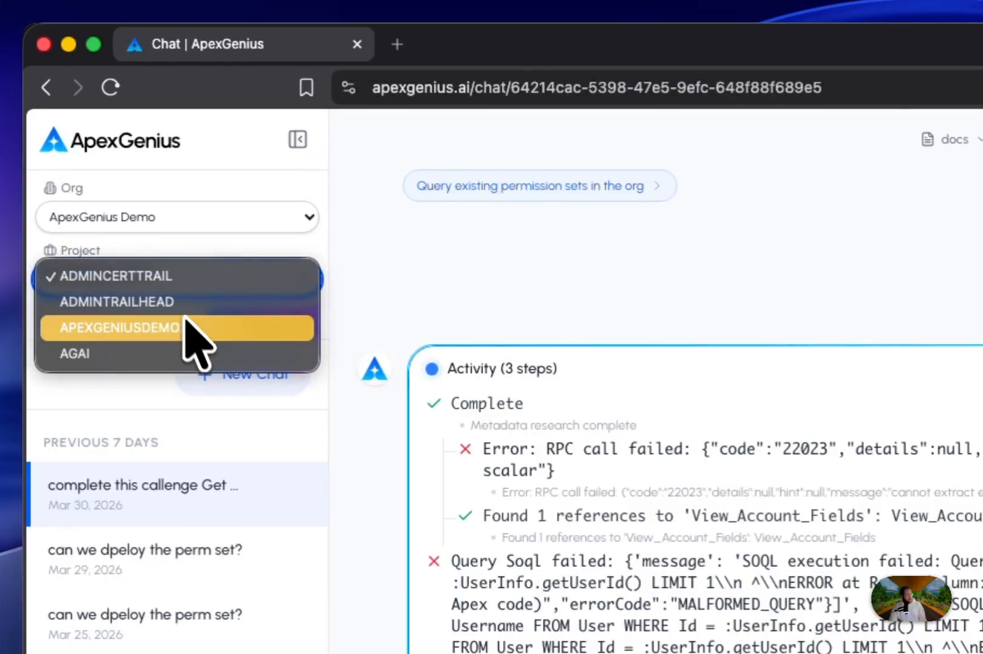
click(191, 330)
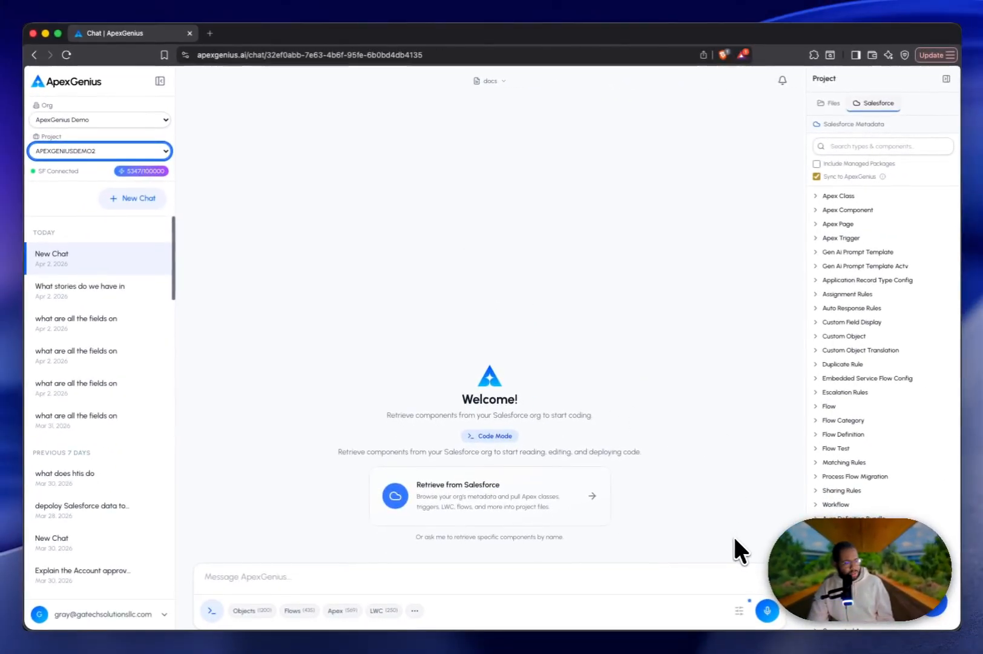
Enable the Jira Cloud connection for the chat and save APEX (ApexGeniusAI) as its default Jira project.
click(736, 607)
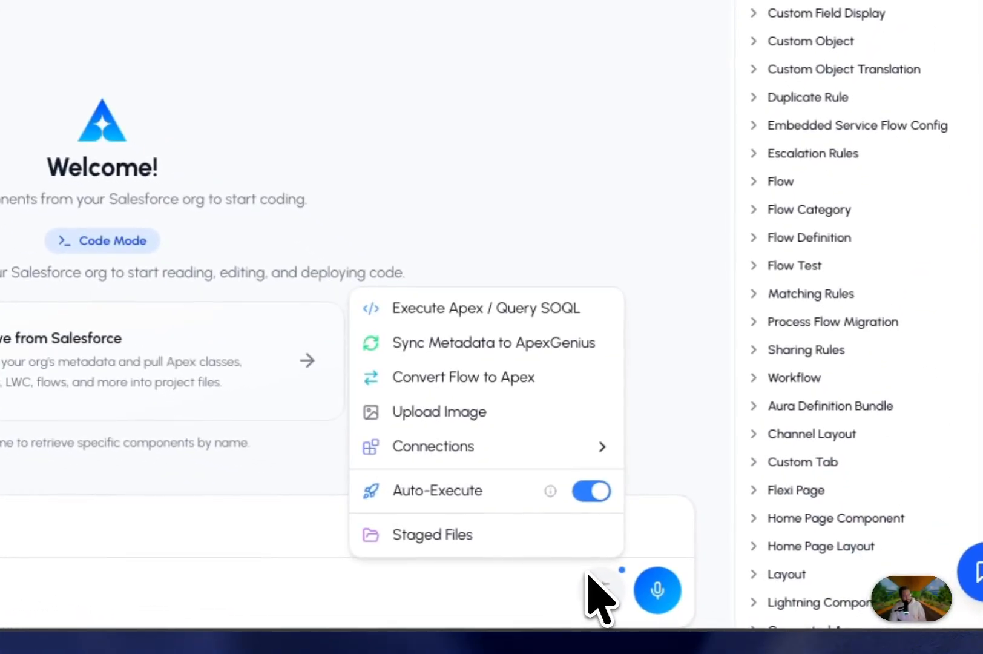
mouse_move(423, 455)
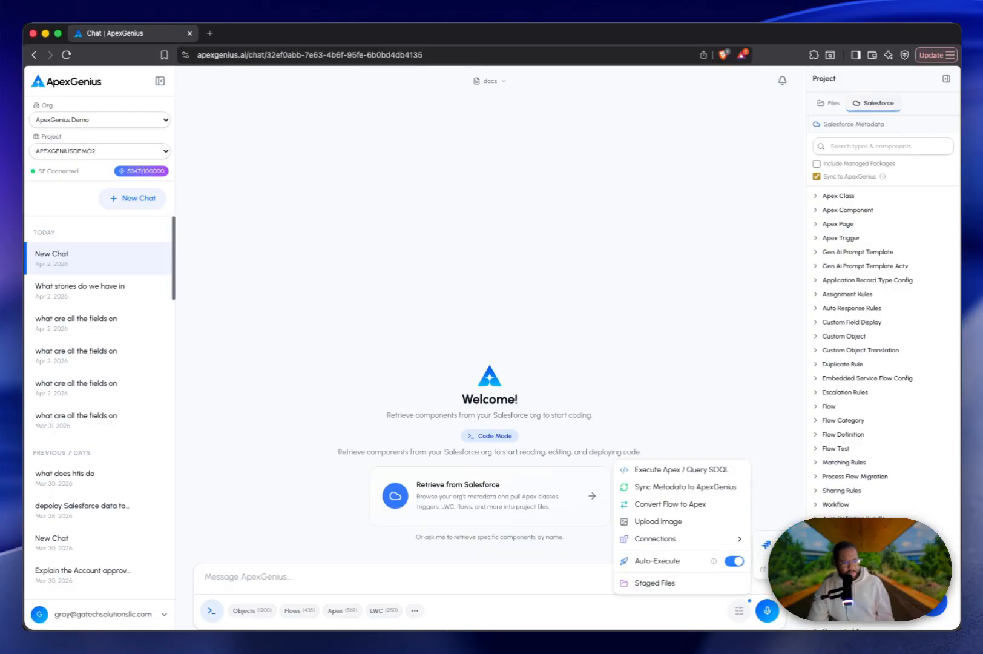
mouse_move(696, 538)
click(891, 544)
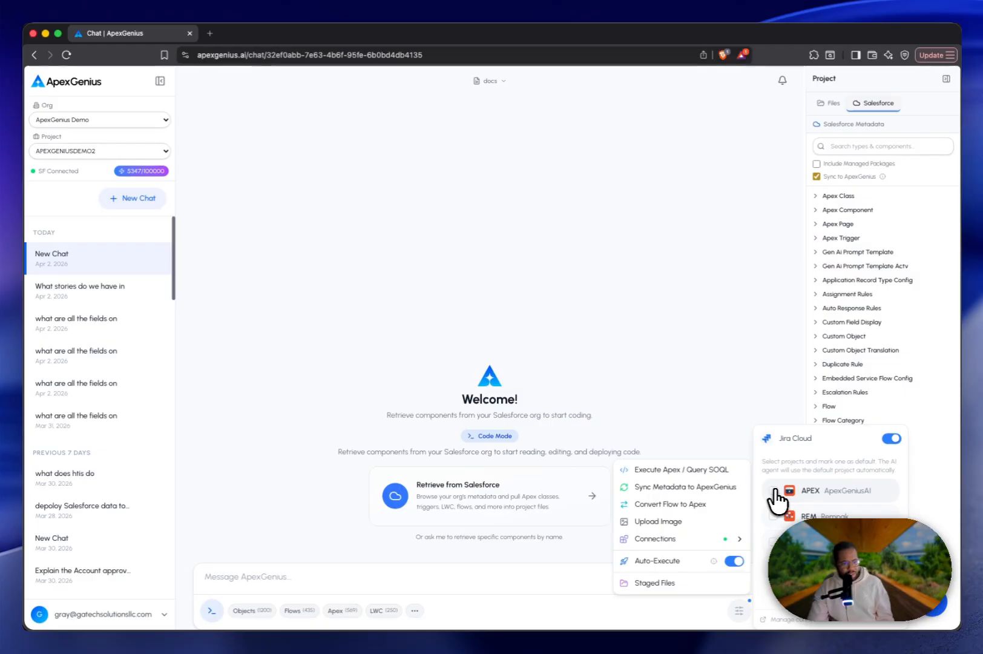
click(773, 490)
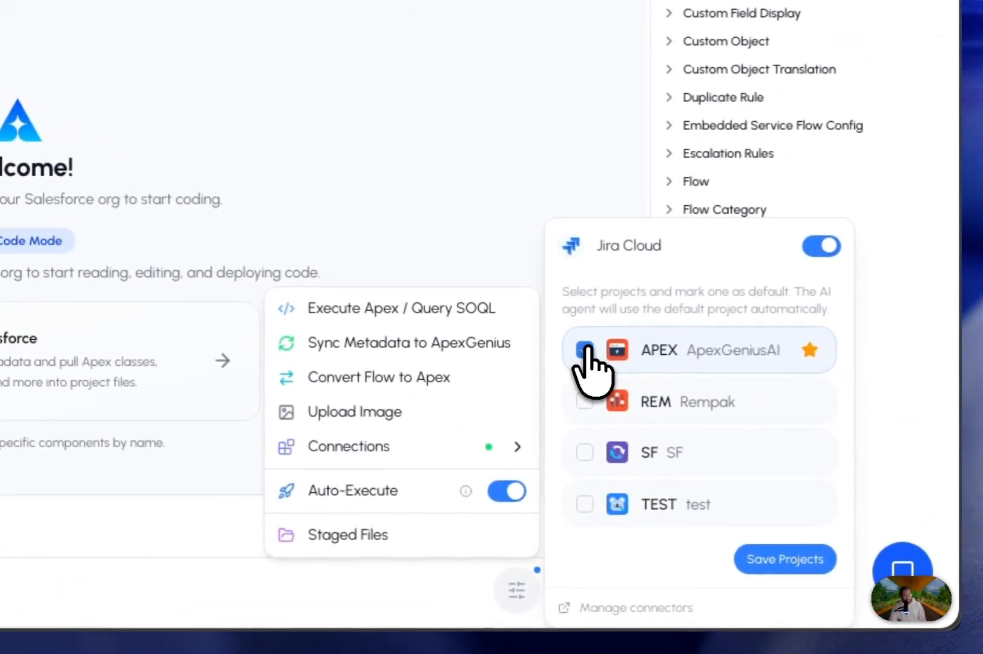
click(765, 552)
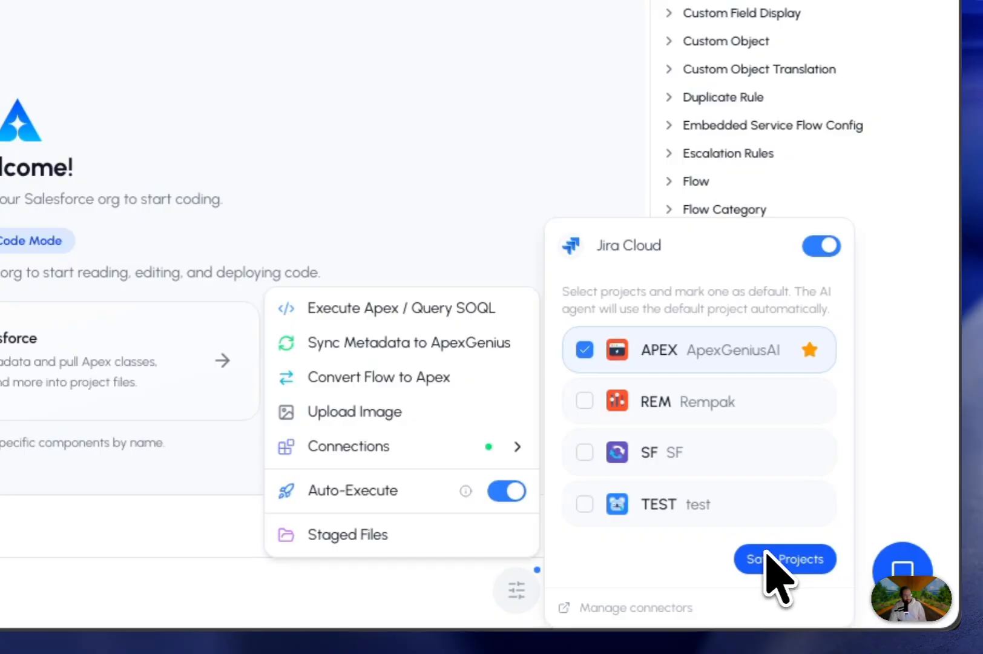
click(765, 552)
click(765, 552)
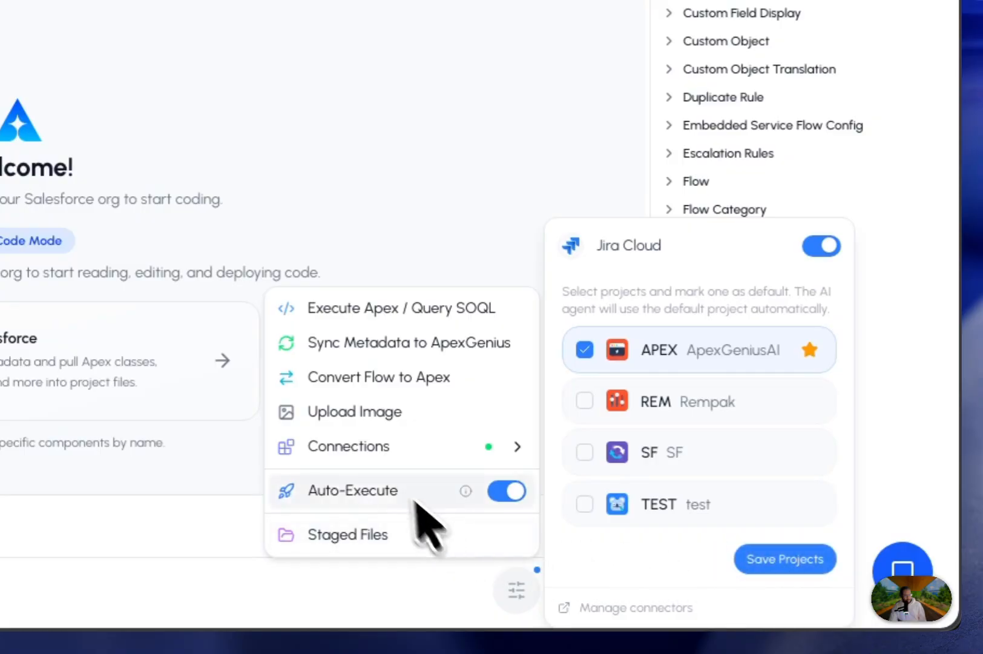
Ask the assistant "What story do we have to complete in jira?".
click(182, 528)
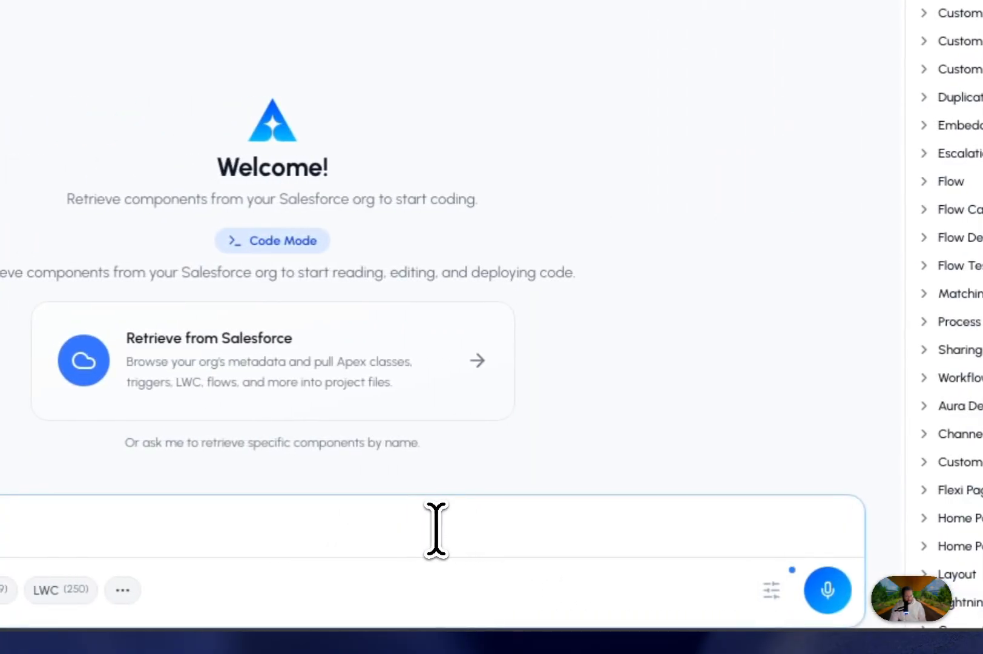
text(What story do we have to complet)
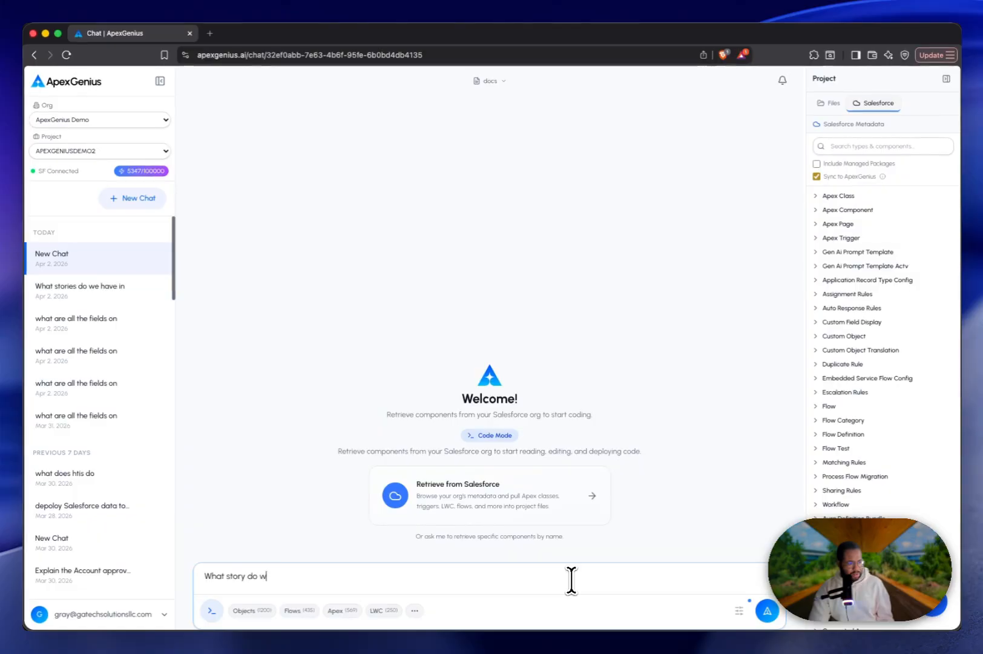
text(e in jira?)
key(Return)
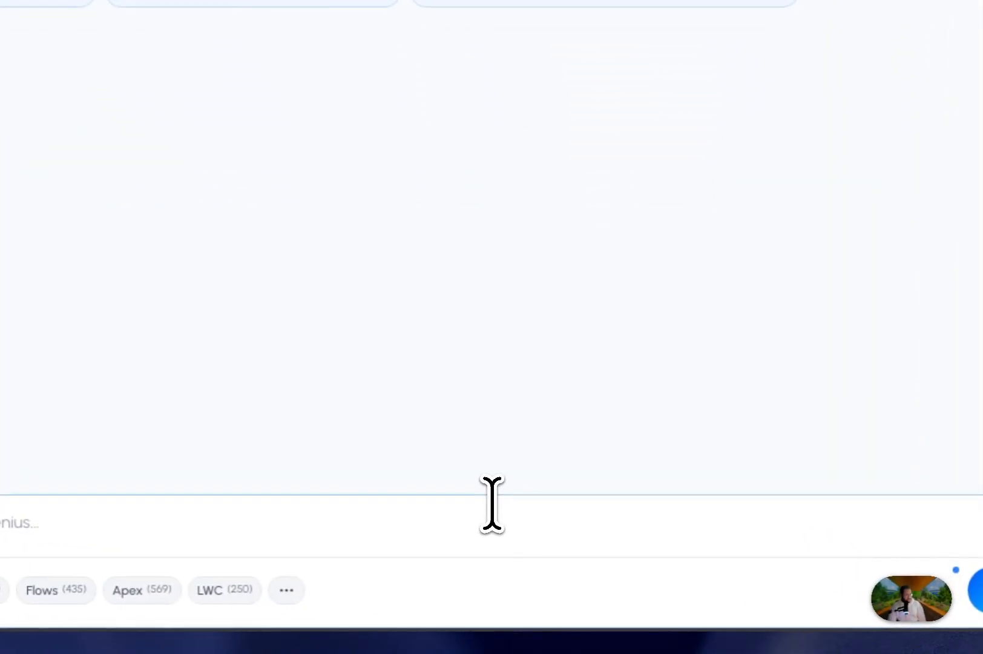
Ask the assistant "ok can you break this story down into what i have to do and what we have to build?".
text(ok co)
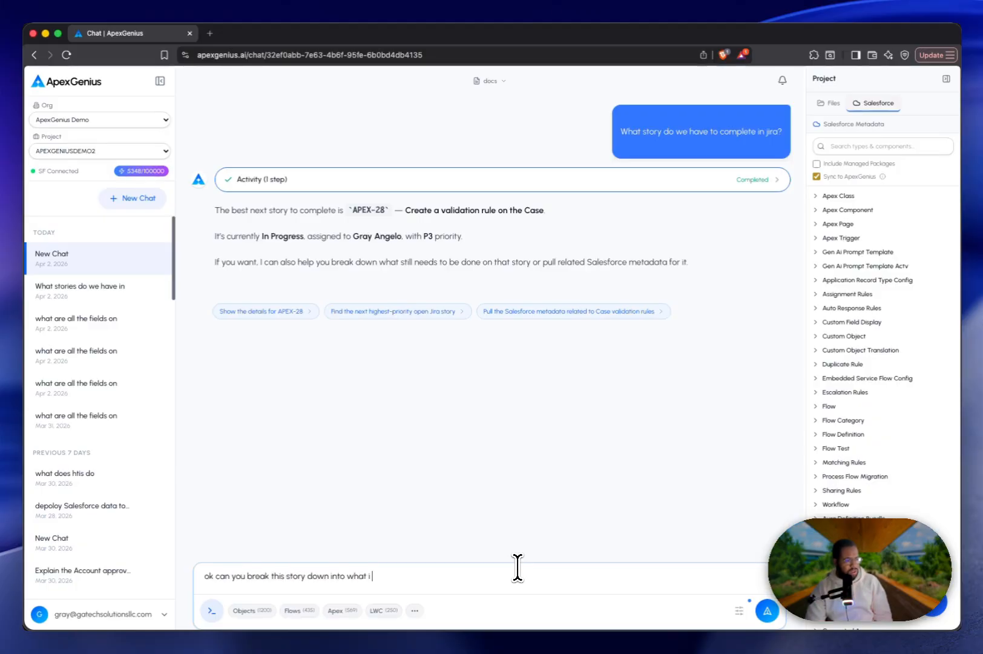
text( and wh)
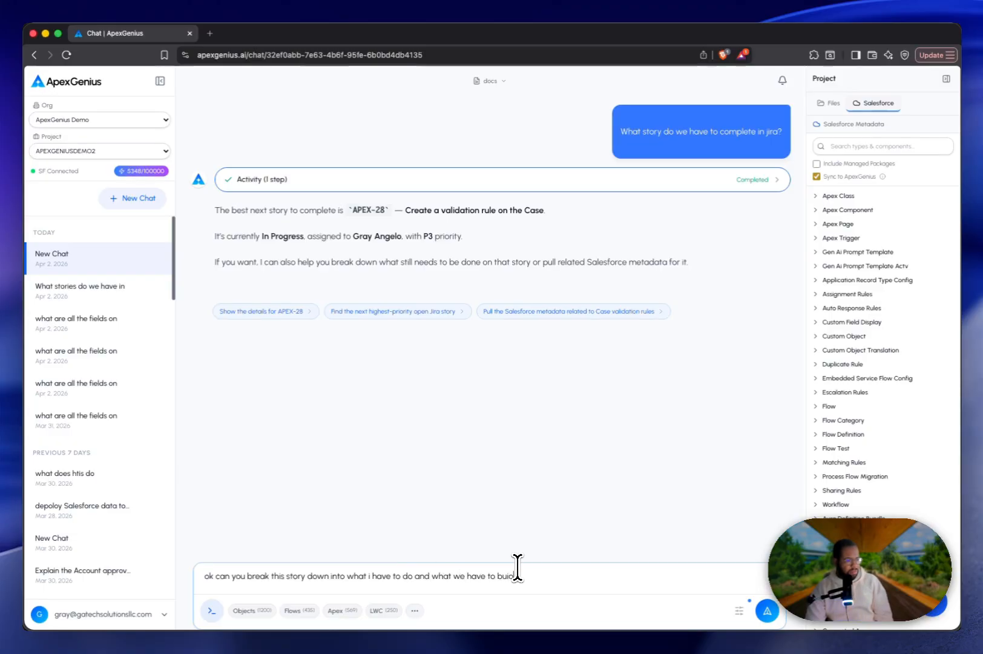
text(at we have to build?)
key(Return)
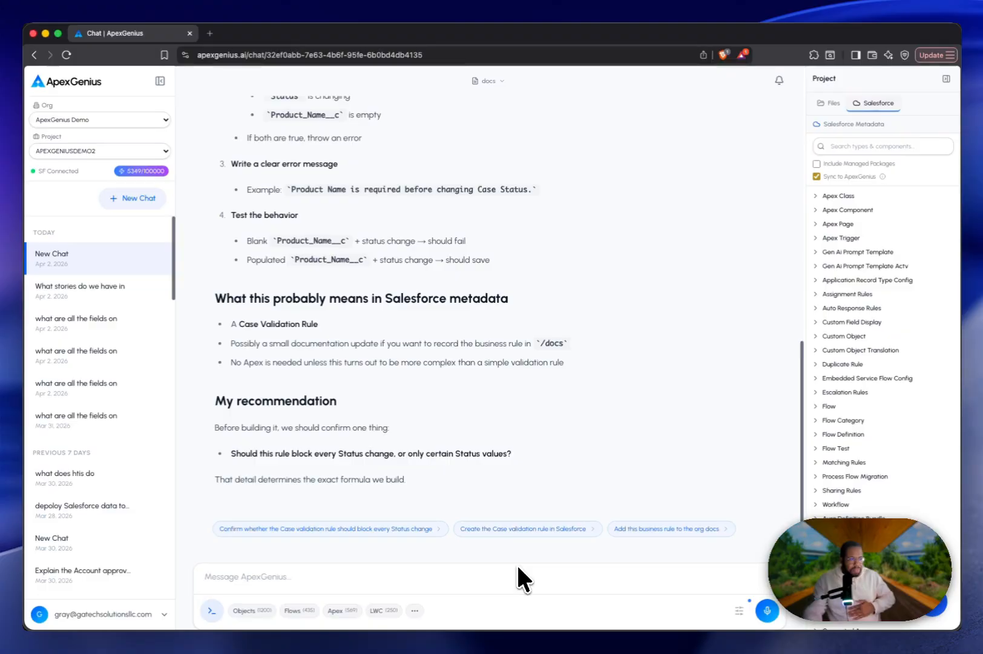
Review the APEX-28 breakdown and answer its open question by telling the assistant to block every Status change.
scroll(351, 379, up, 5)
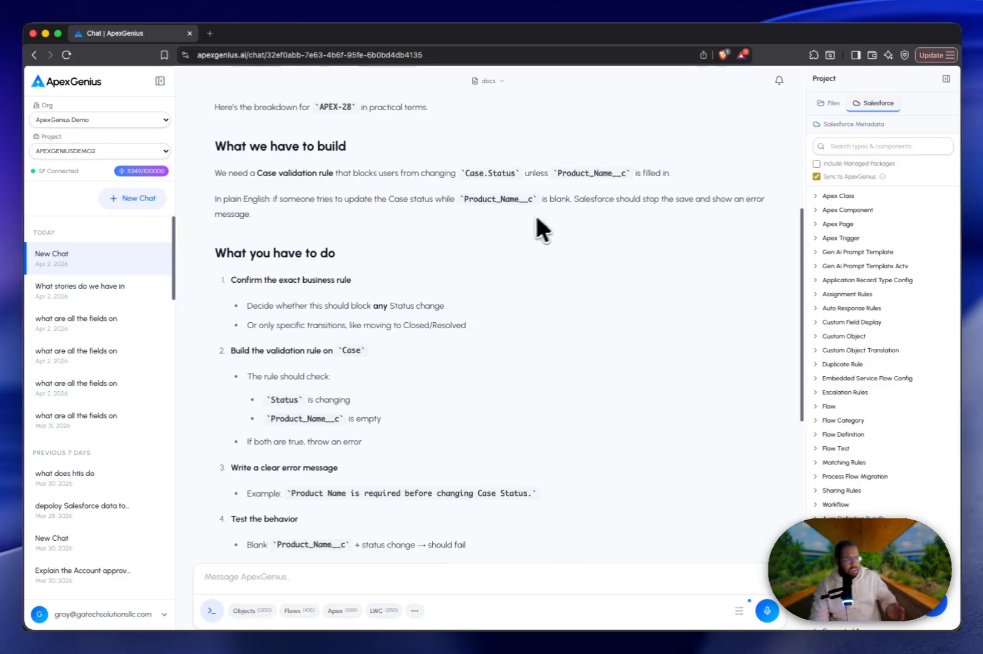
scroll(488, 259, up, 3)
scroll(478, 285, down, 6)
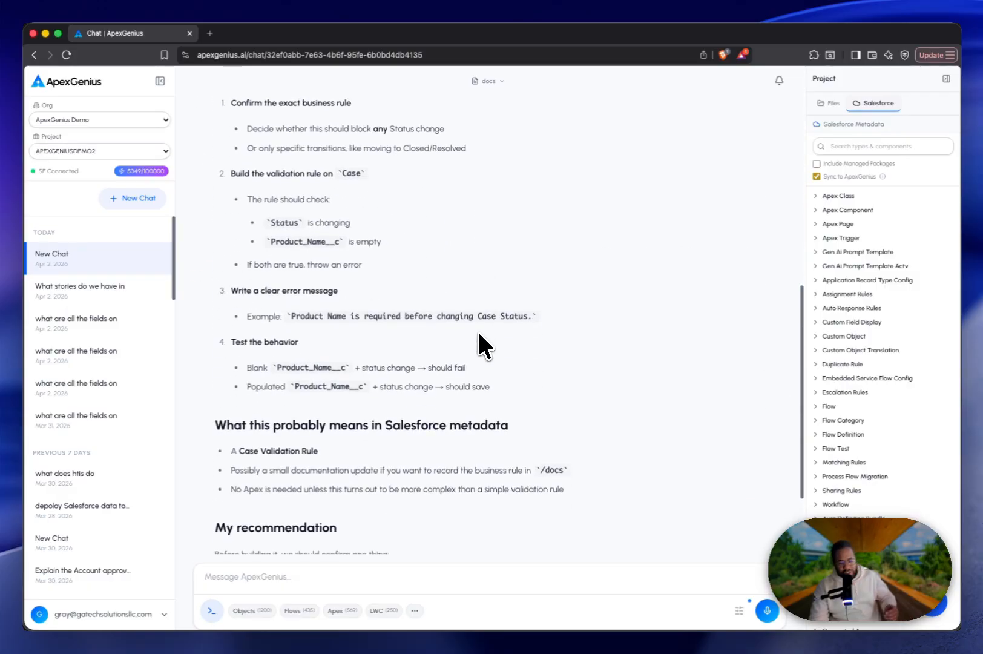
scroll(478, 331, down, 3)
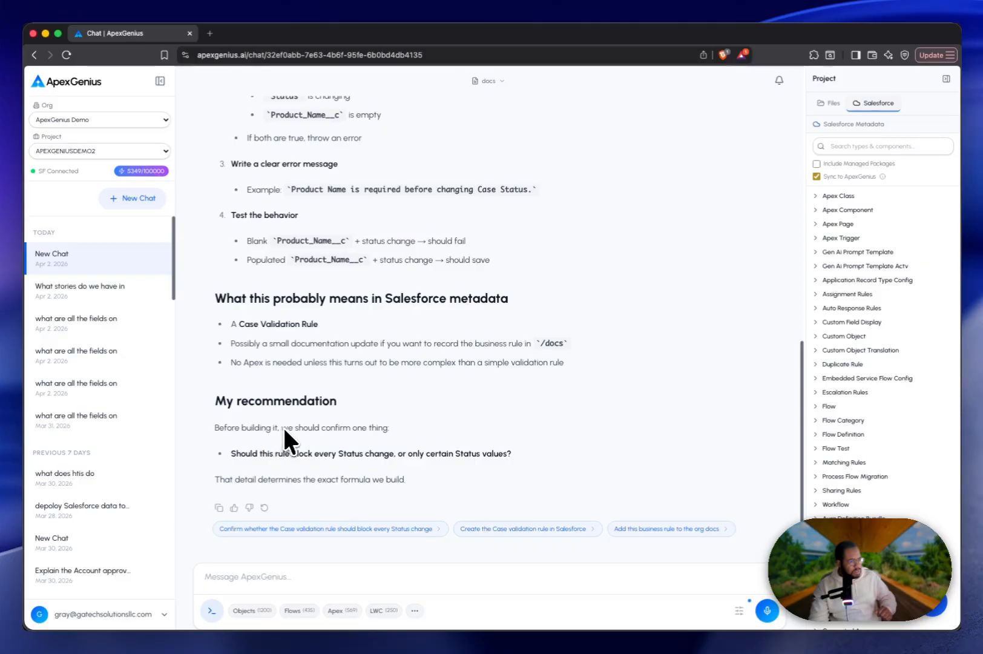
drag(253, 454, 513, 454)
click(540, 457)
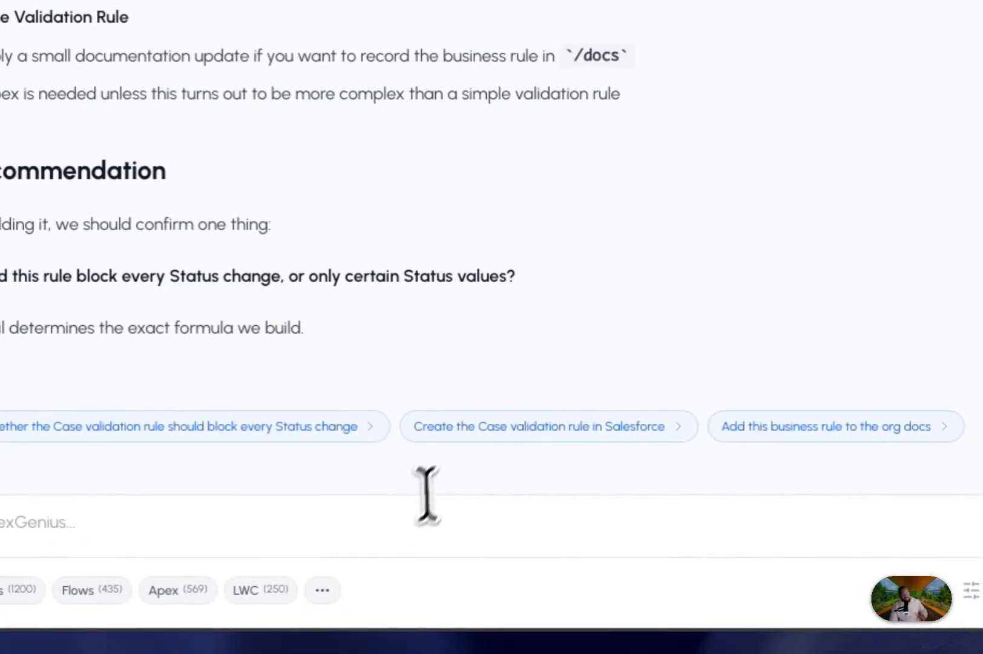
click(411, 519)
text(It)
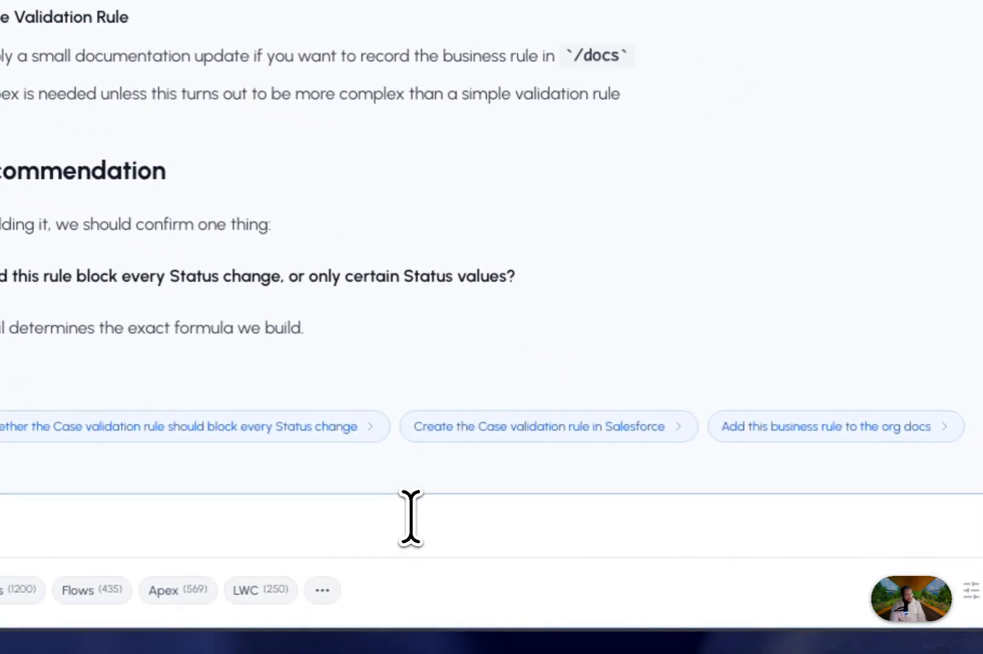
text( want it to block eveyr status change)
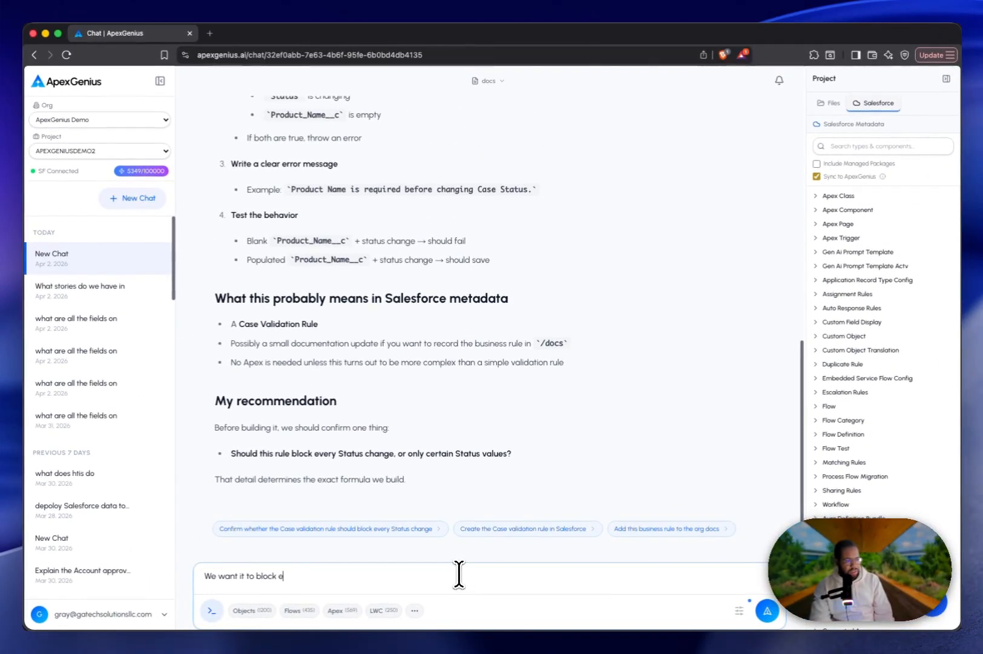
key(Return)
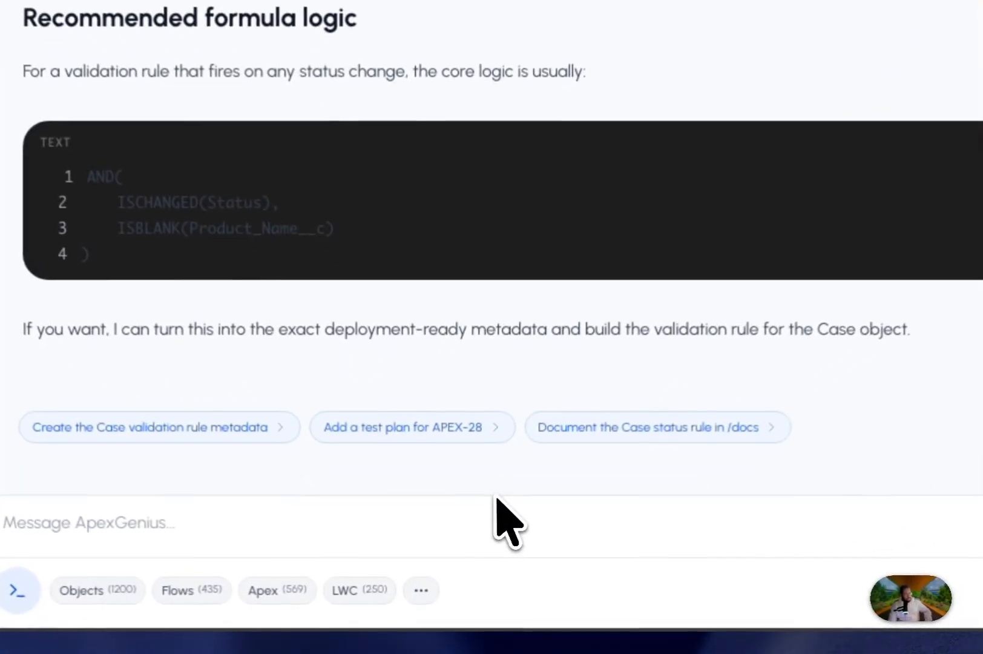
Ask the assistant to implement the validation rule with the message "ok great, can we build this".
click(481, 554)
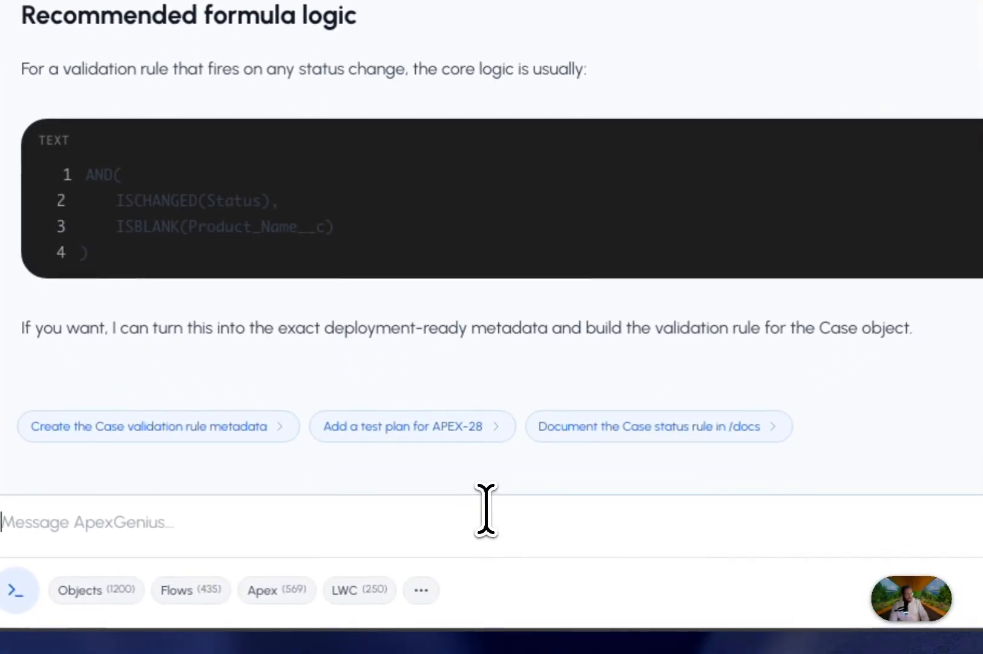
text(d th)
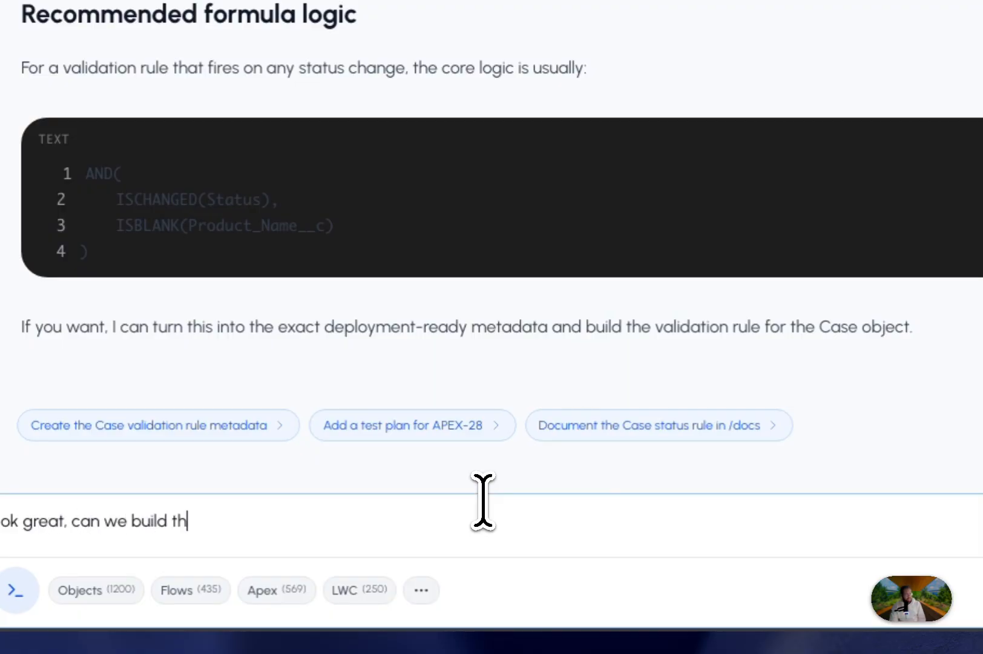
key(Return)
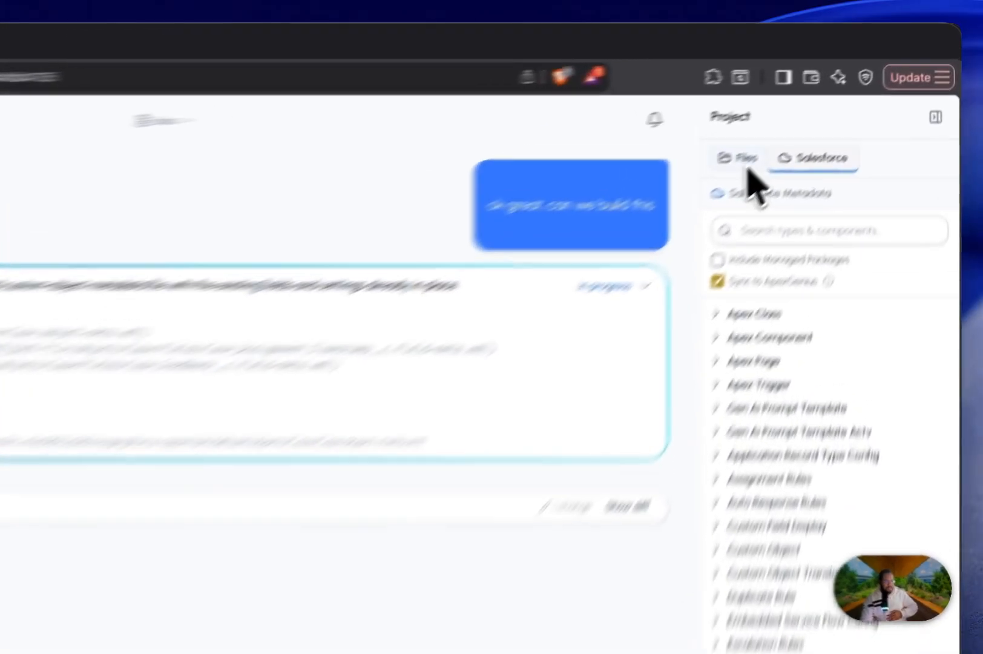
Expand the objects folder in the project files and examine the changes made to Case.object-meta.xml.
click(833, 104)
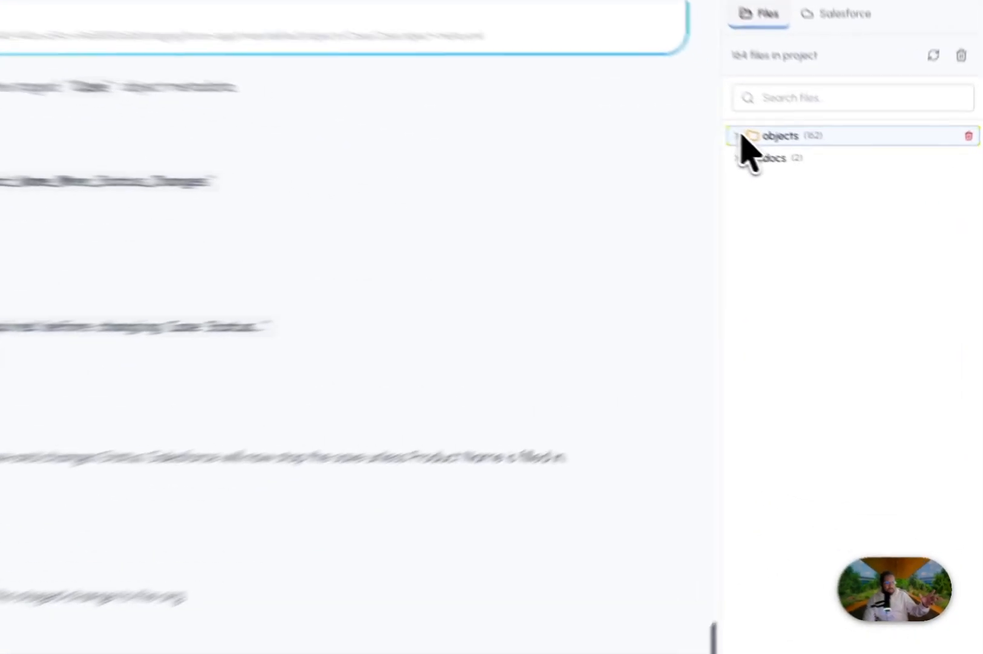
click(815, 174)
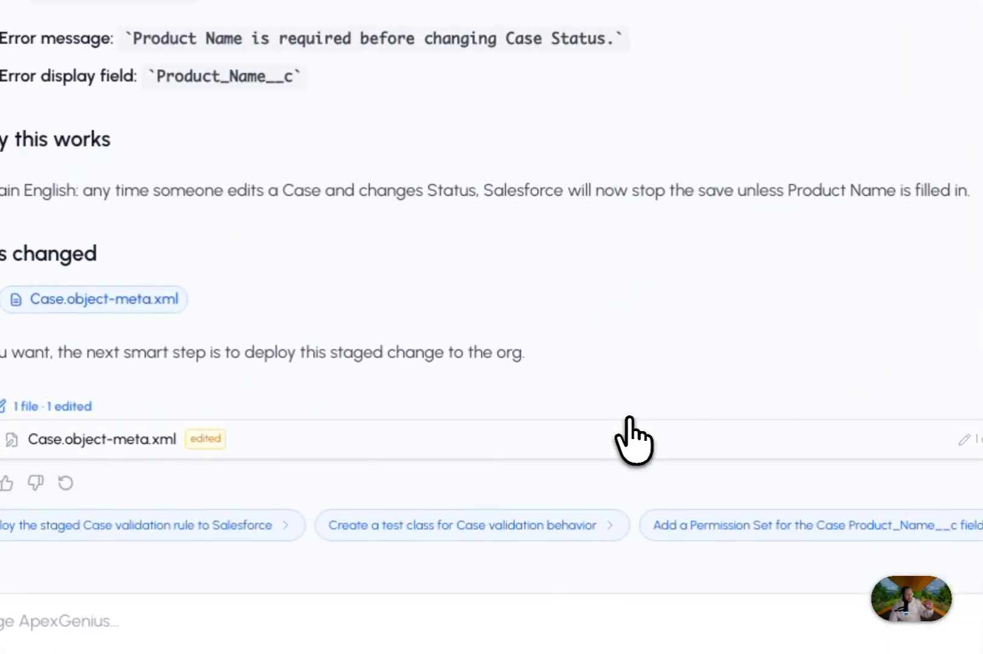
click(634, 439)
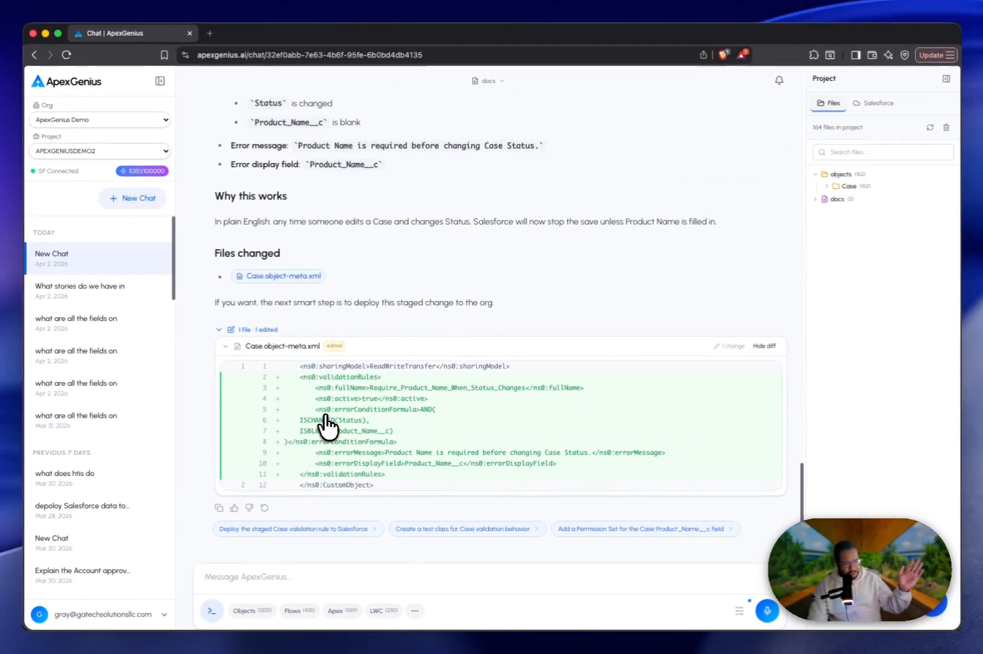
scroll(253, 417, up, 2)
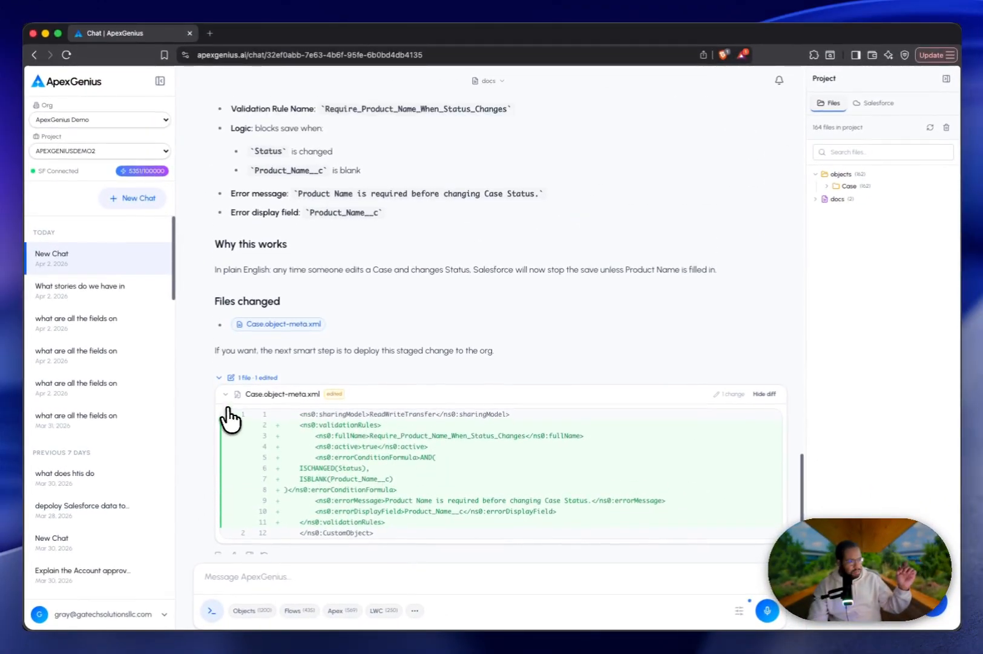
Ask the assistant to deploy the staged Case change with the message "dpeloy this to the org".
scroll(230, 412, up, 1)
scroll(205, 475, up, 1)
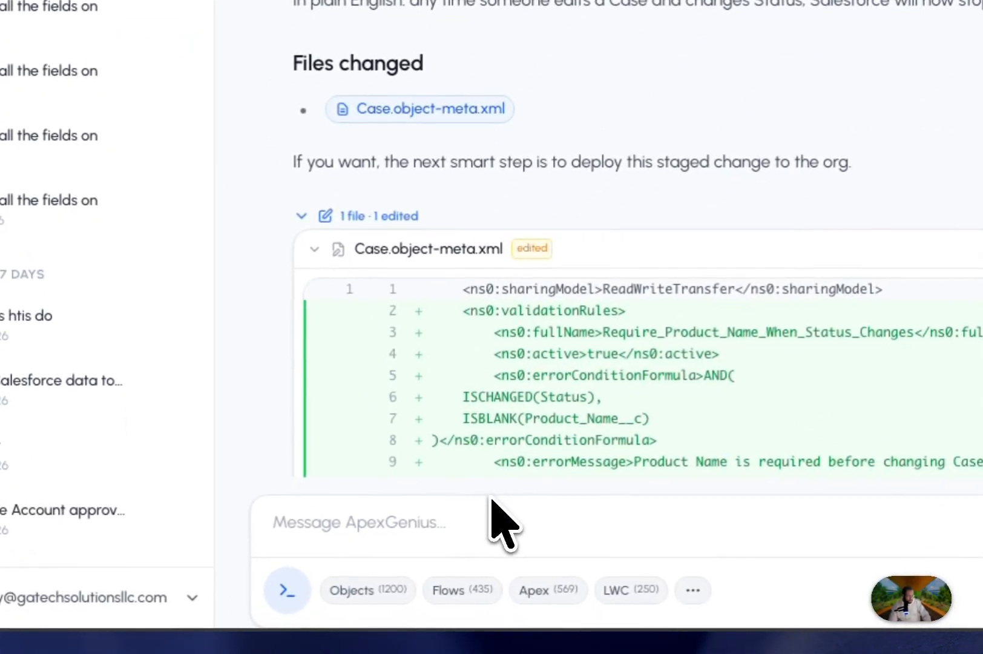
click(315, 566)
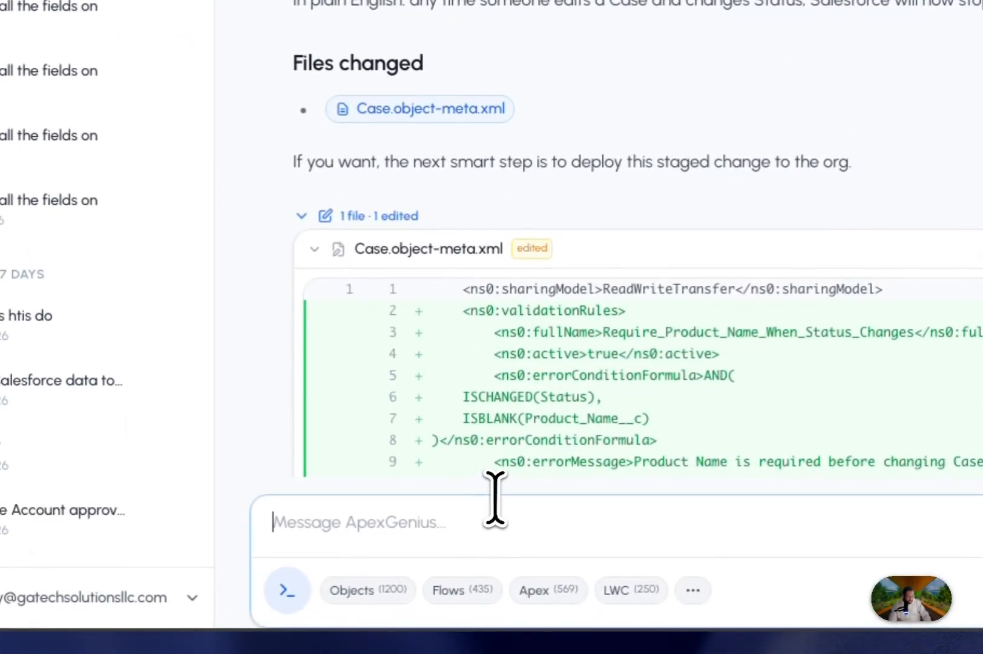
text(dpeloy this t)
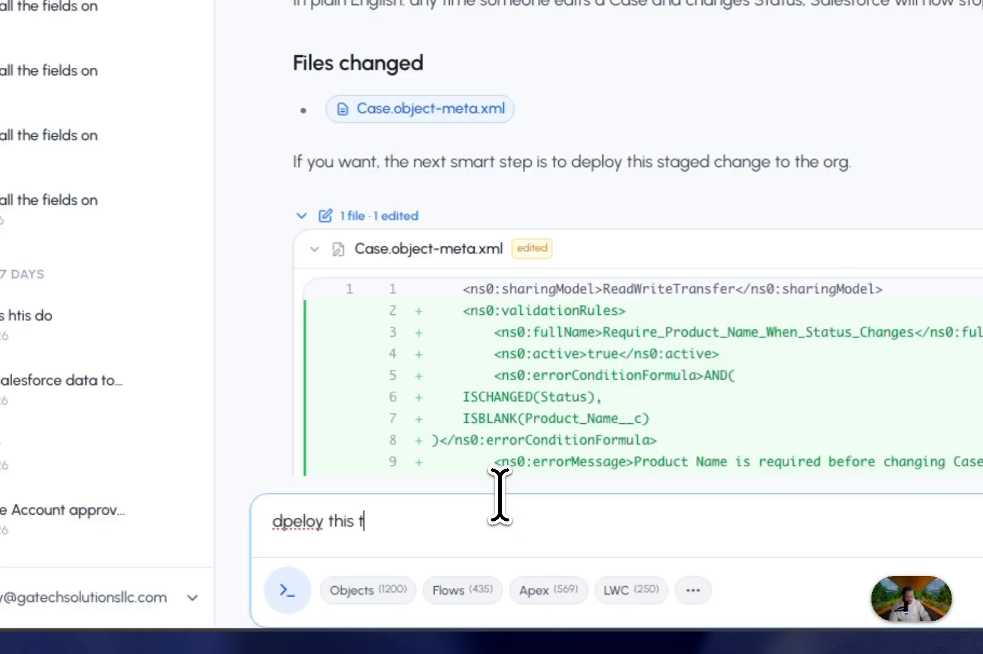
text(o the org)
key(Return)
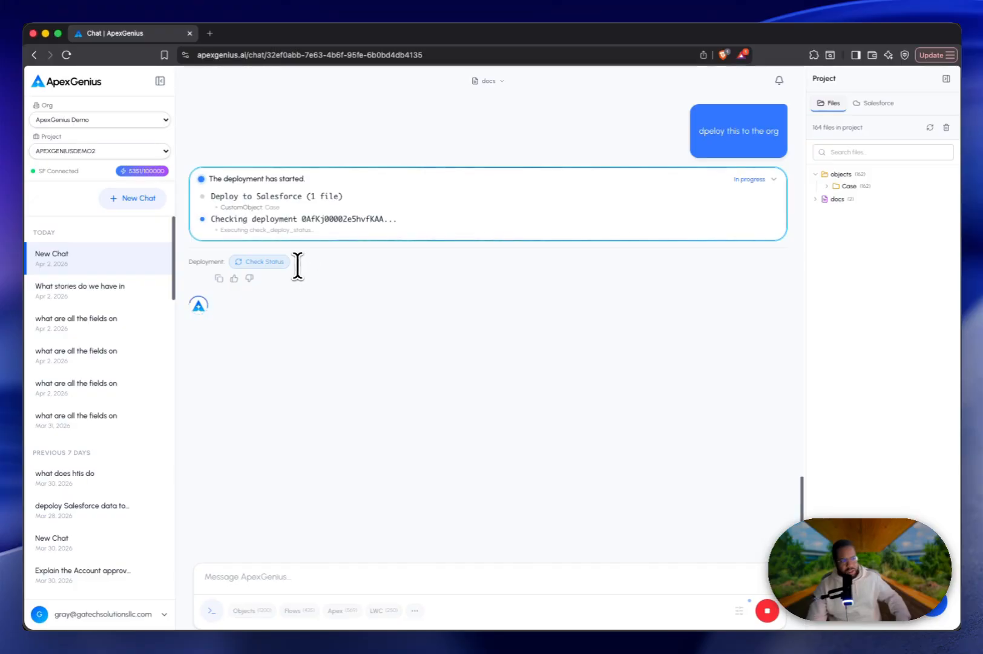
Check the status of the running deployment and review the assistant's deployment summary for the Case validation rule.
click(270, 262)
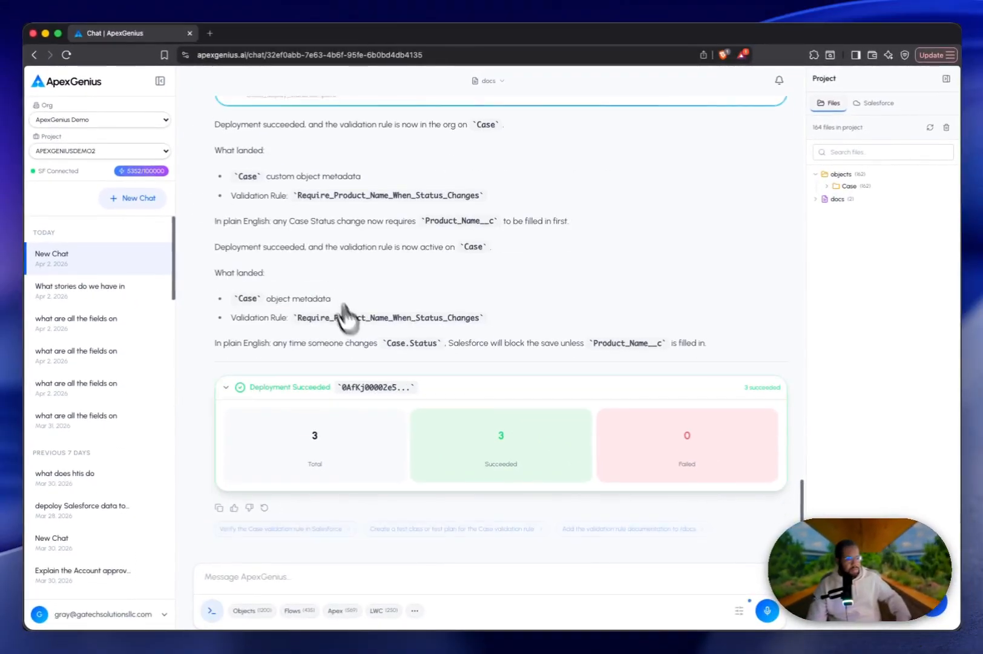
scroll(504, 464, up, 2)
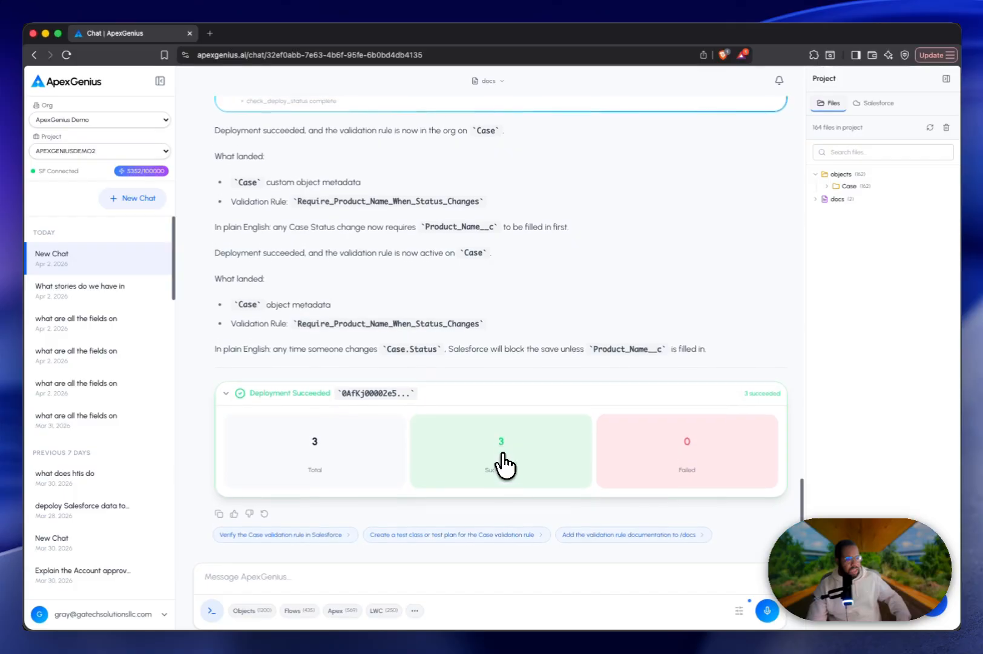
scroll(504, 464, up, 1)
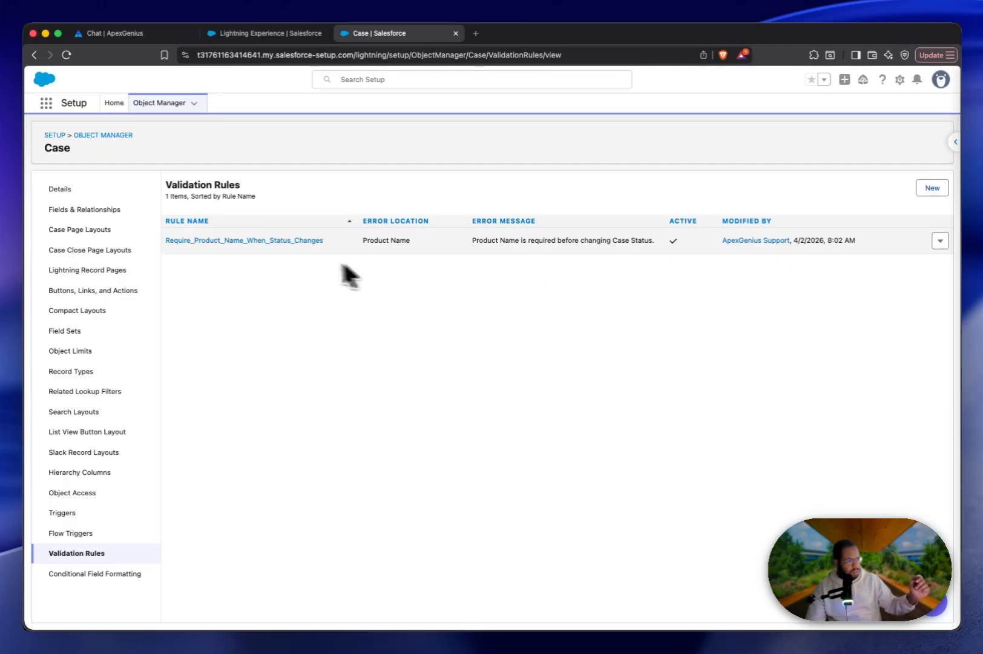
In Salesforce Setup, open the Case validation rule Require_Product_Name_When_Status_Changes to examine its details and dismiss the ApexGenius insight pop-up.
mouse_move(263, 246)
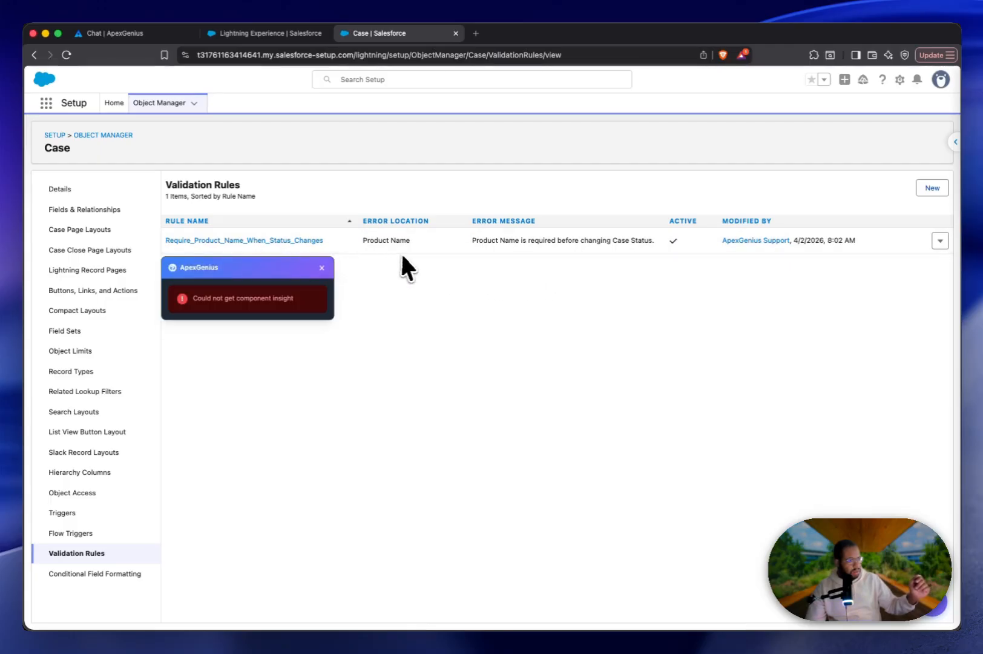
click(319, 242)
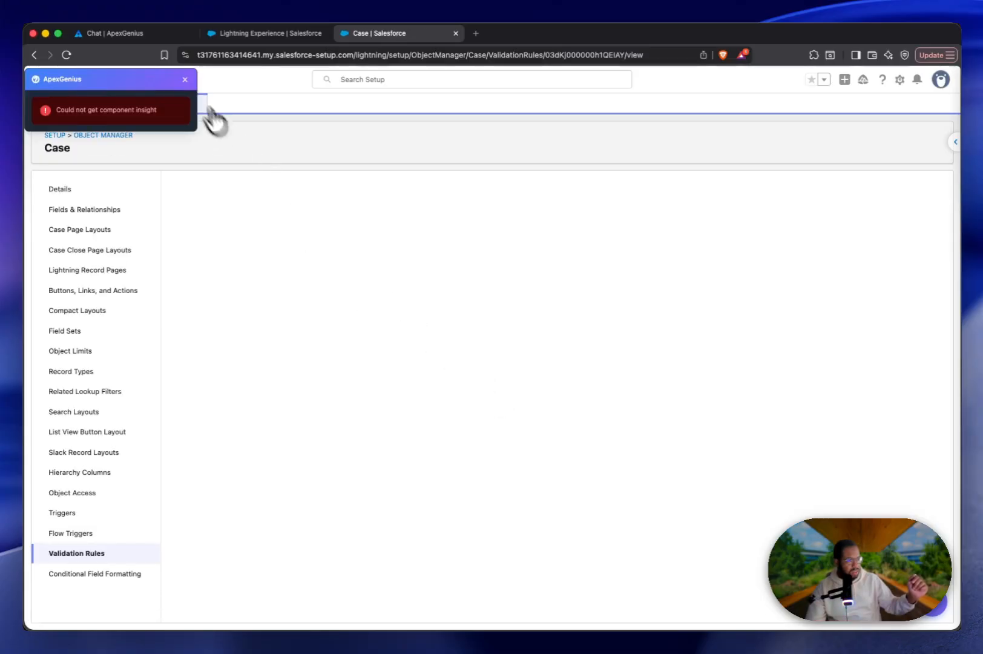
click(185, 79)
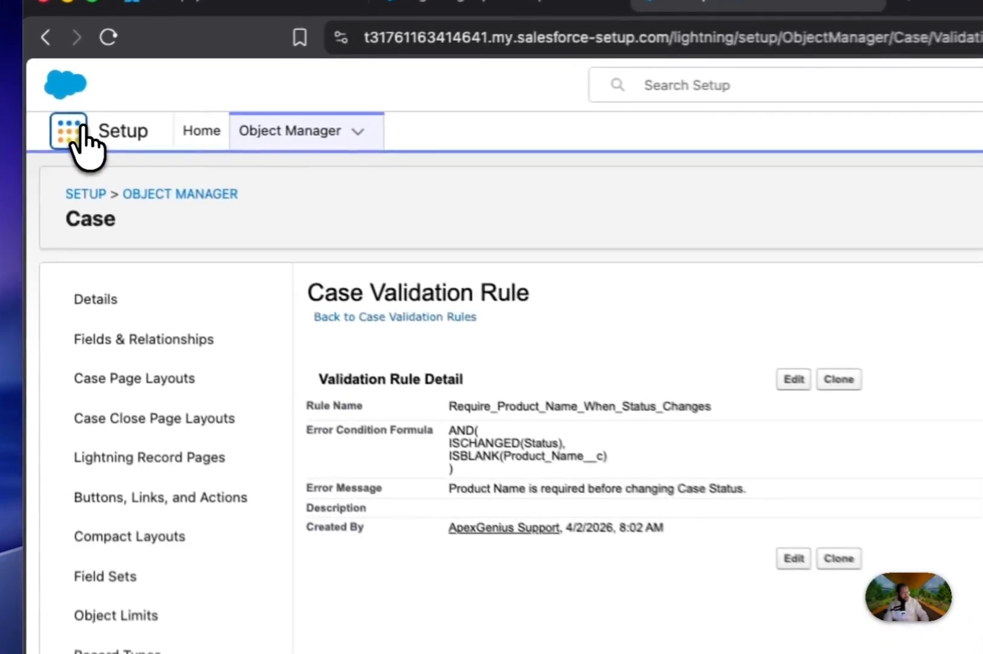
Search the App Launcher for "Case" and open the Cases item.
click(46, 103)
text(Case)
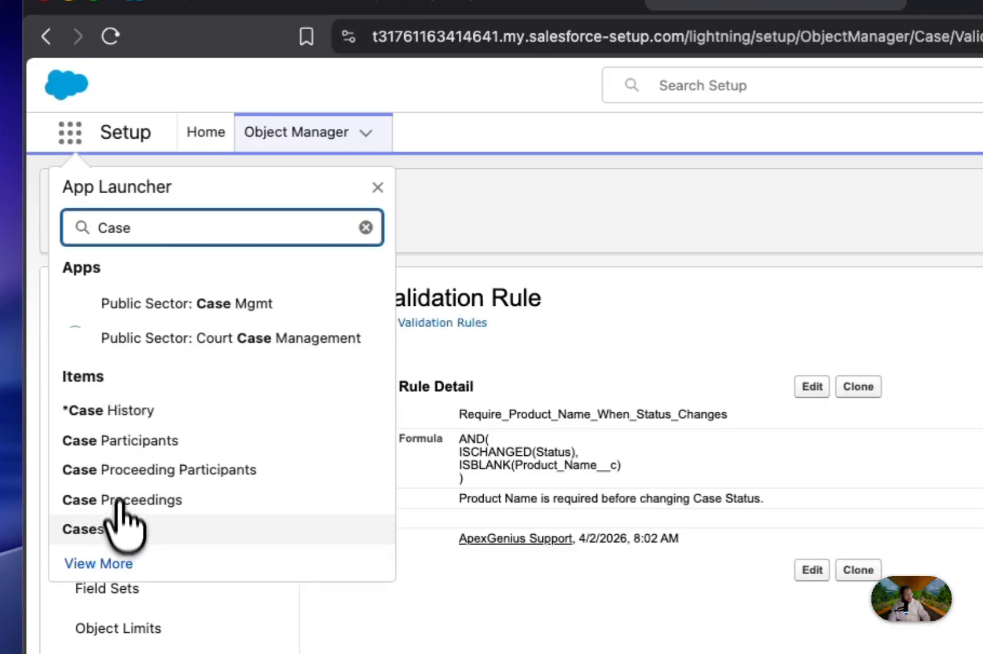
click(117, 525)
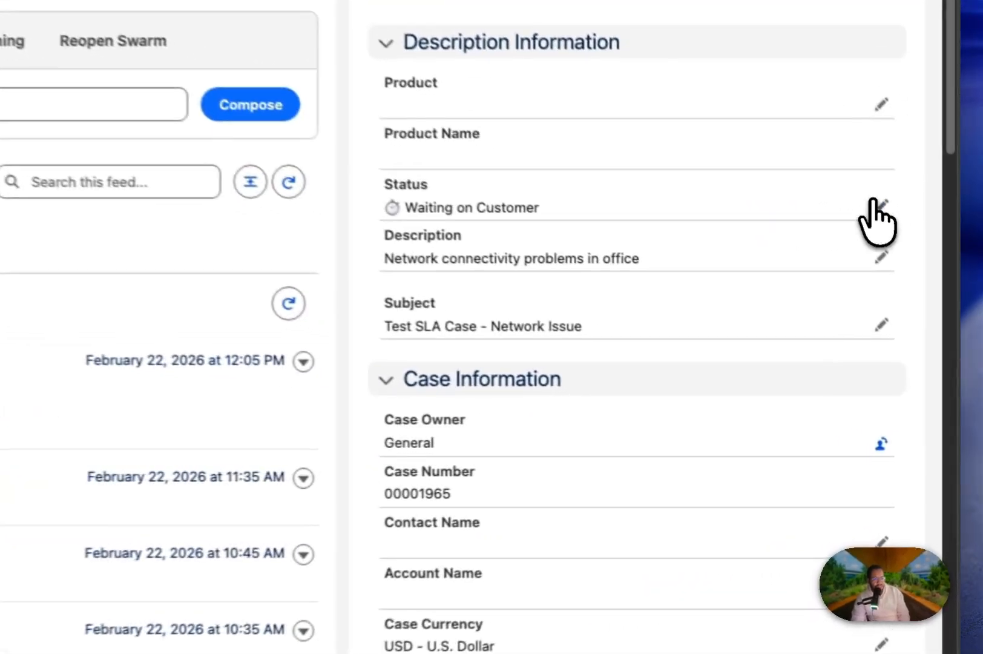
Set the Status of the case "Test SLA Case - Network Issue" to Working and try to save it without a product.
click(914, 331)
click(856, 353)
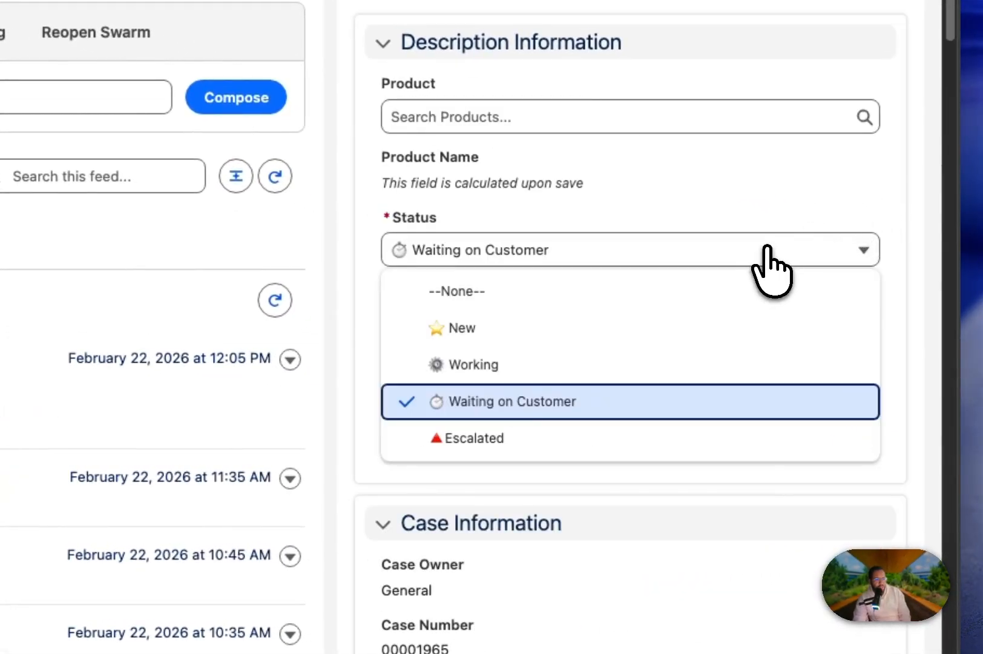
click(610, 362)
scroll(593, 395, down, 1)
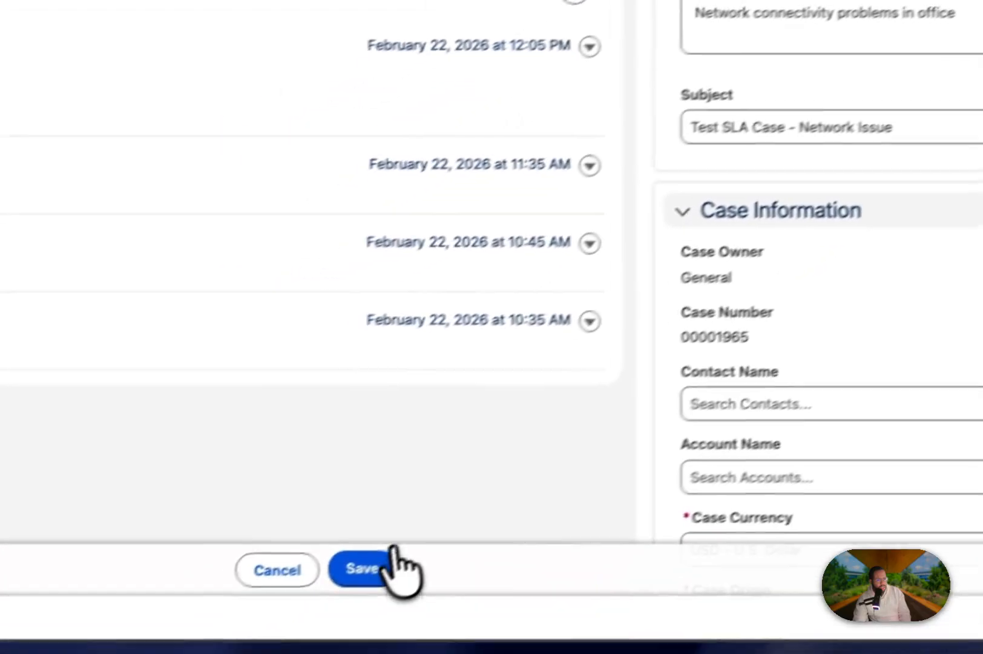
click(388, 566)
Search for "SLA" in the case's Product field, choose SLA Concierge, dismiss the error notice and save the record.
scroll(478, 445, up, 2)
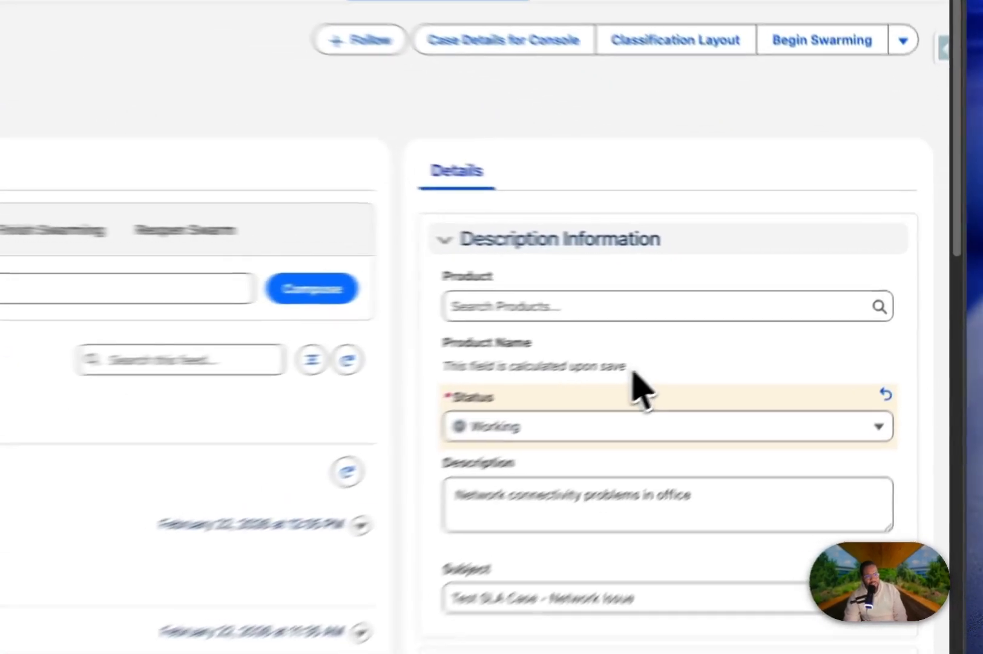
drag(774, 319, 676, 289)
click(426, 285)
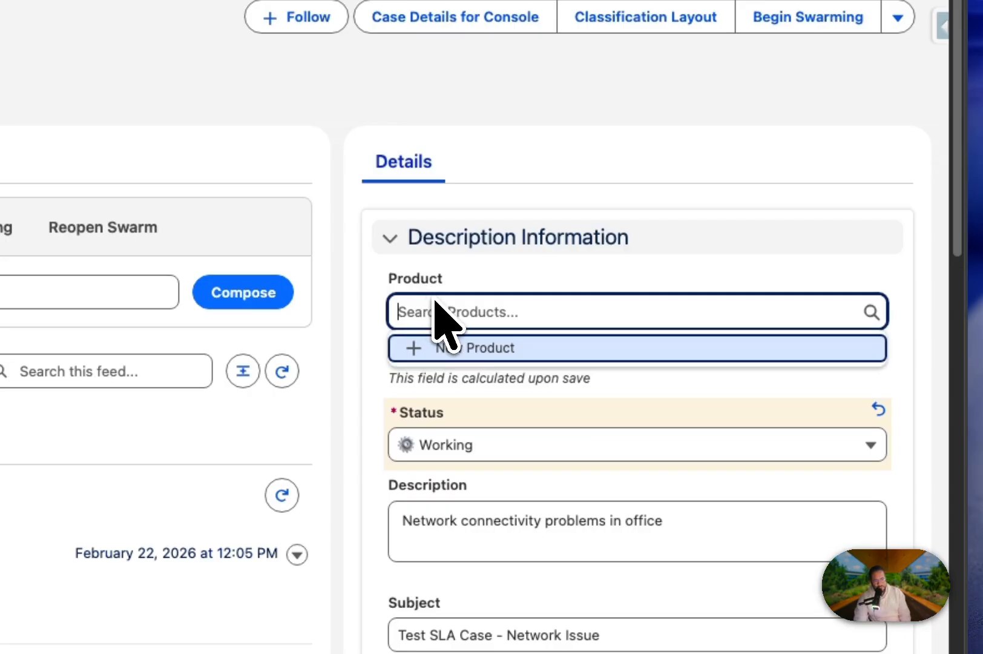
text(SLA)
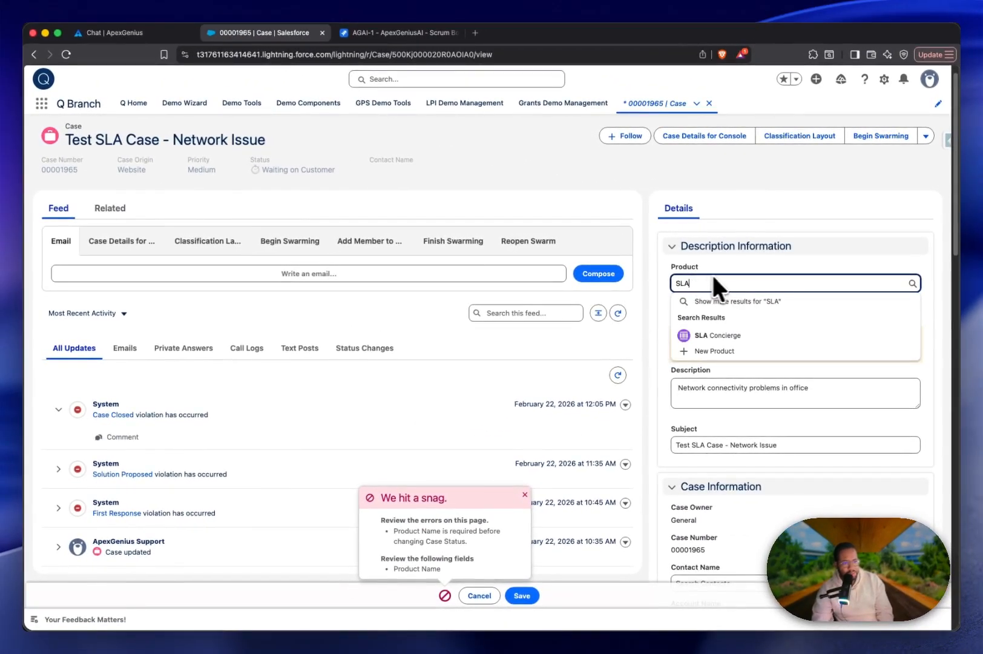
click(717, 334)
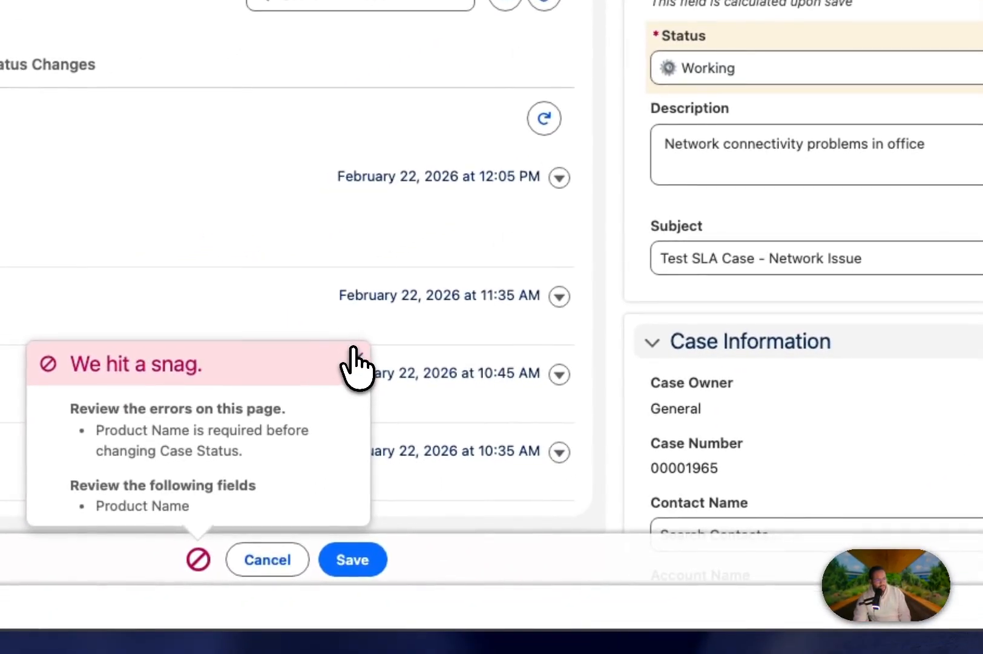
click(356, 363)
click(363, 560)
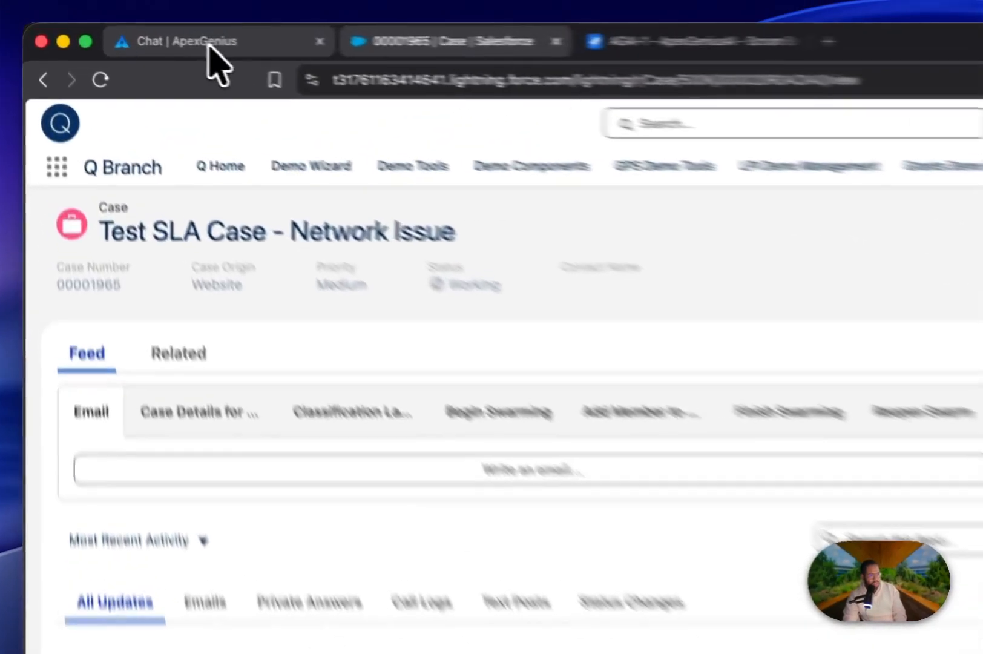
Send ApexGenius "ok I just tested the story in Salesforce and it worked! Can we move the story to review in jira?" and open the Jira board.
click(126, 37)
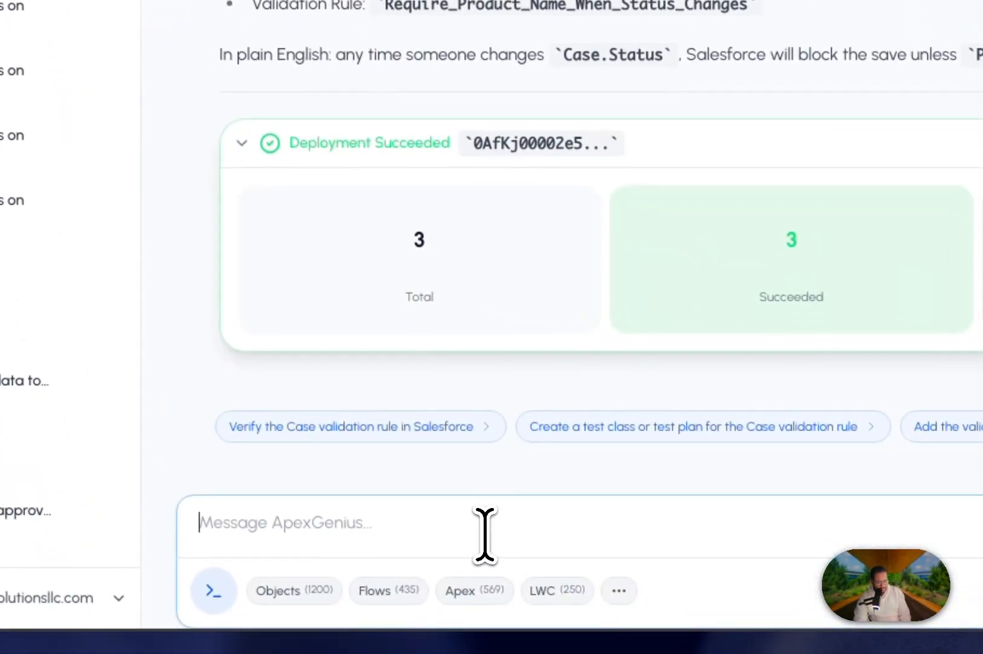
text(ok I just tested the story in Salesforce and it worked! Can we move the story to review in jira?)
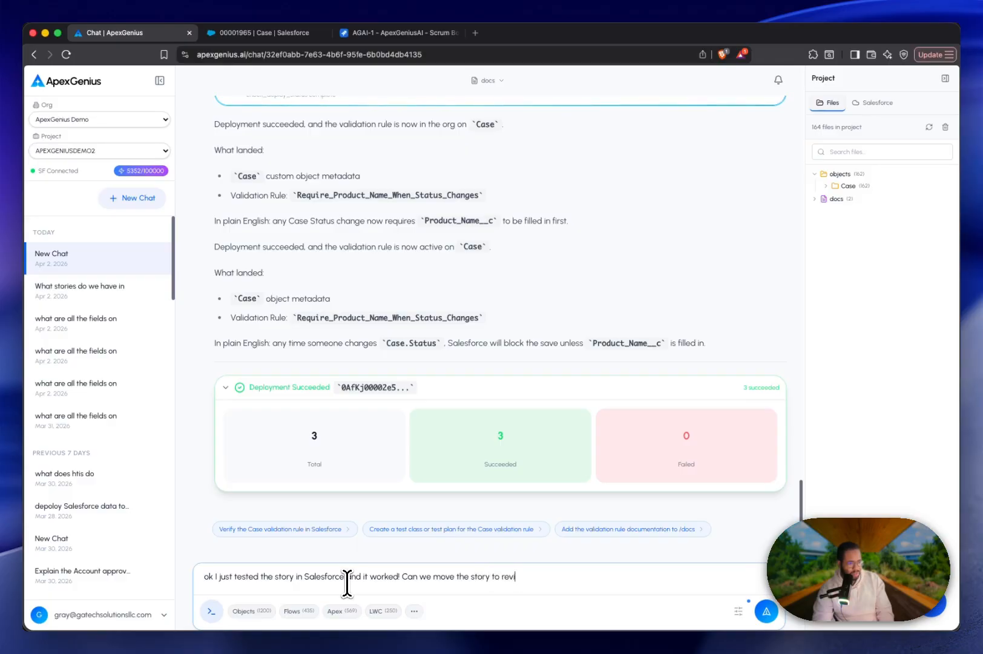
key(Return)
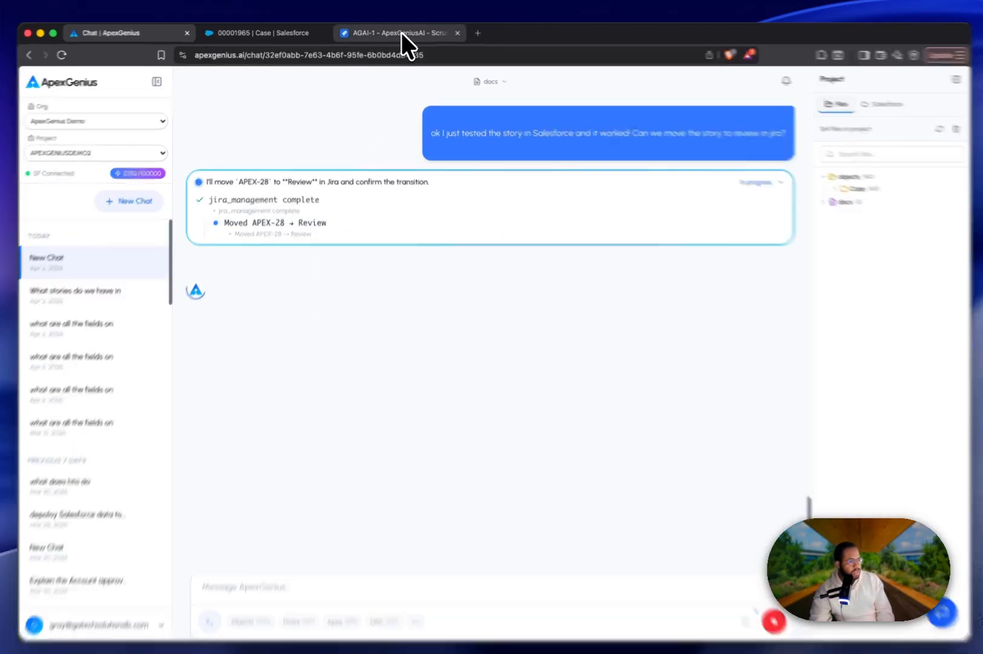
click(400, 32)
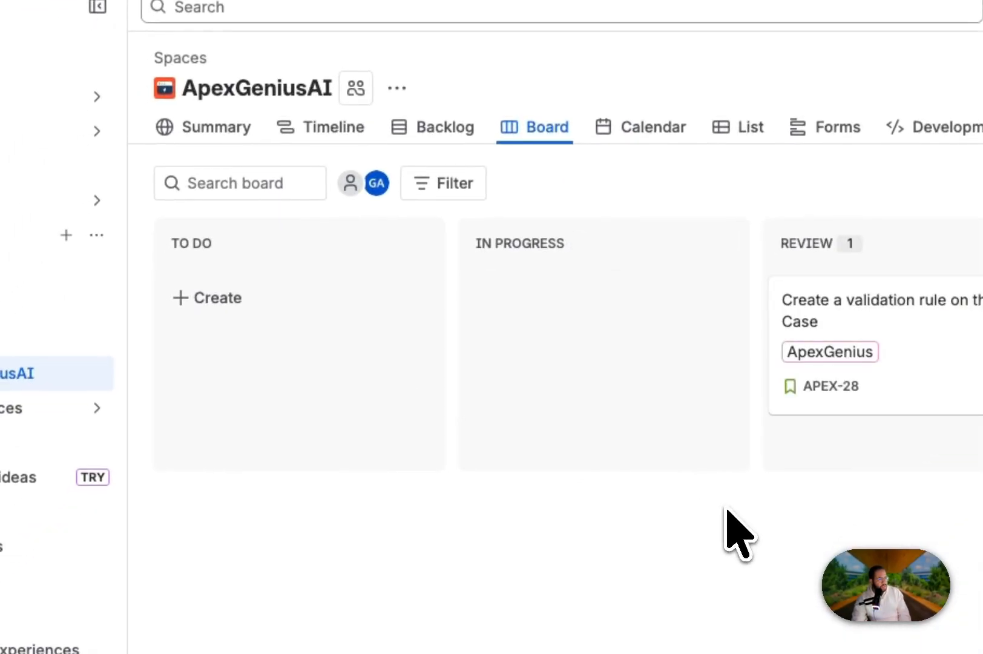